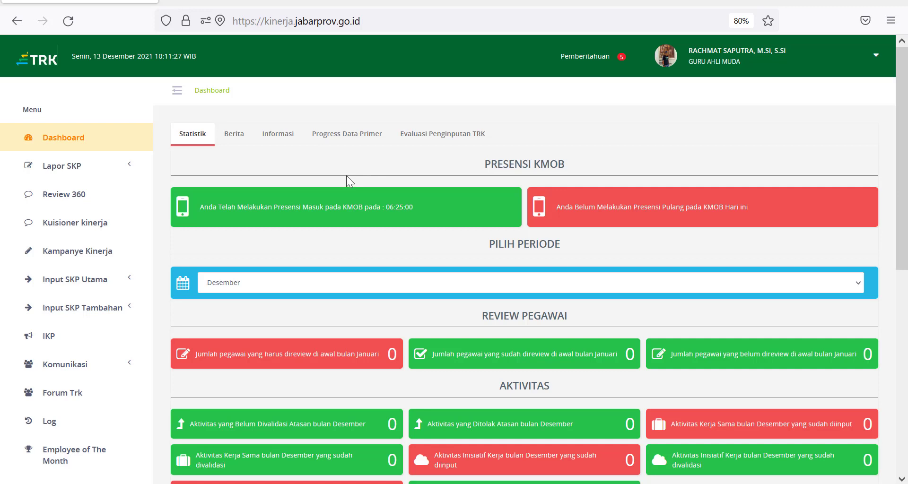
Open the Sasaran Kerja Semester 1 page under Input SKP Utama and allow the site to access the location
mouse_move(454, 478)
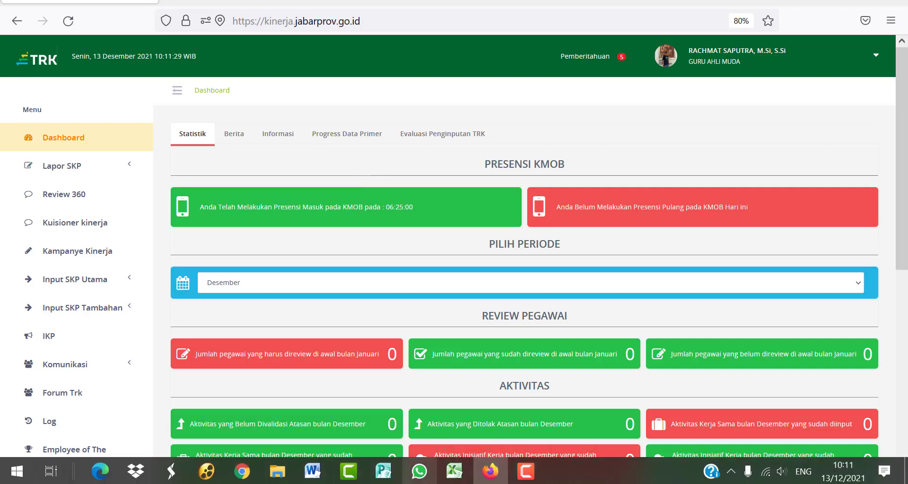
left_click(77, 286)
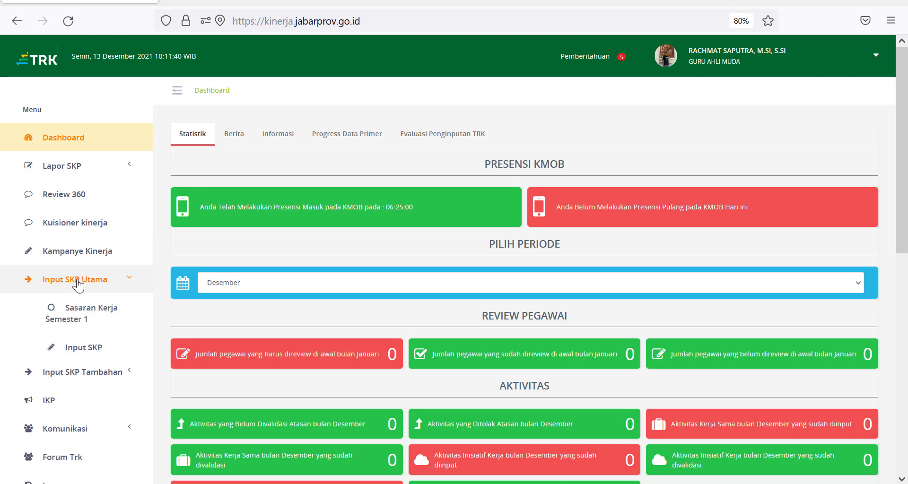
left_click(73, 318)
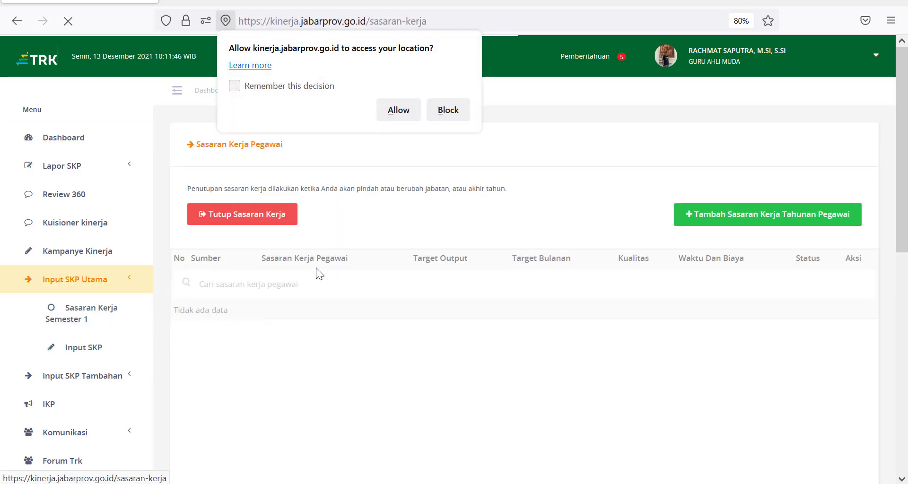
left_click(391, 110)
scroll(489, 164, "down", 2)
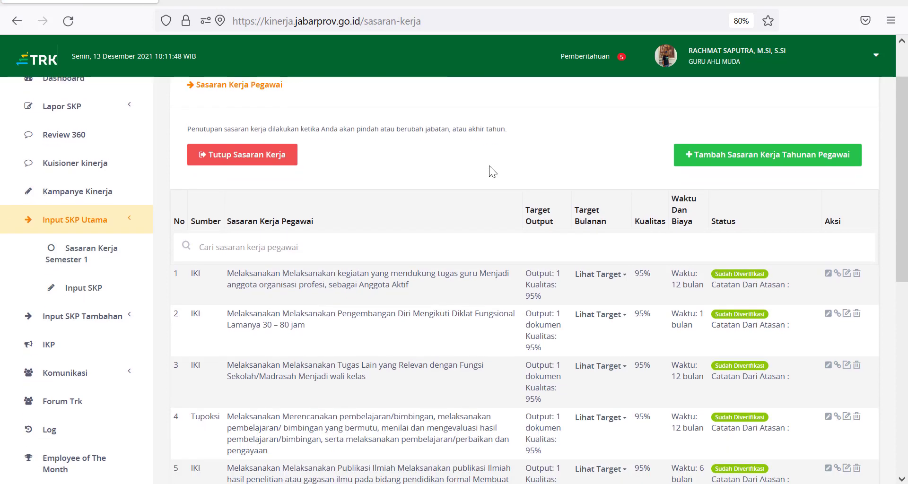
Close the work targets with the option Tutup SKP Semester 1 and allow location access for the site again
scroll(440, 234, "down", 2)
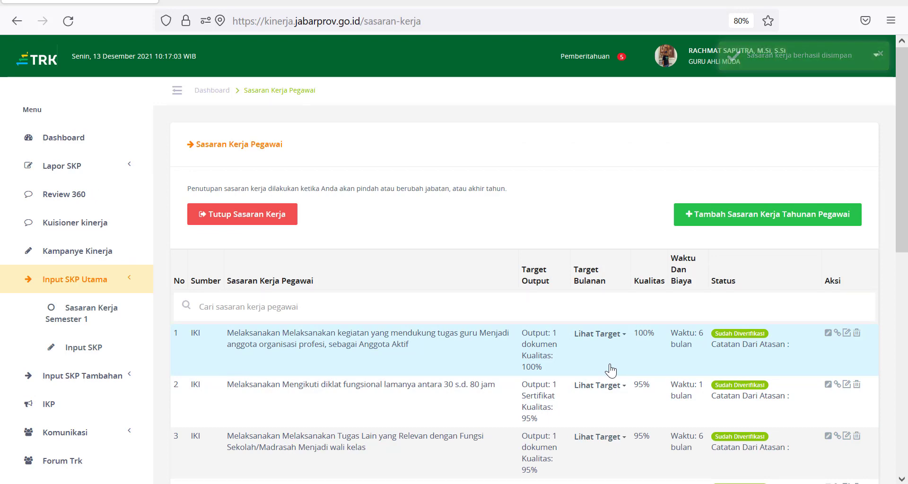
scroll(487, 282, "down", 3)
scroll(487, 280, "up", 1)
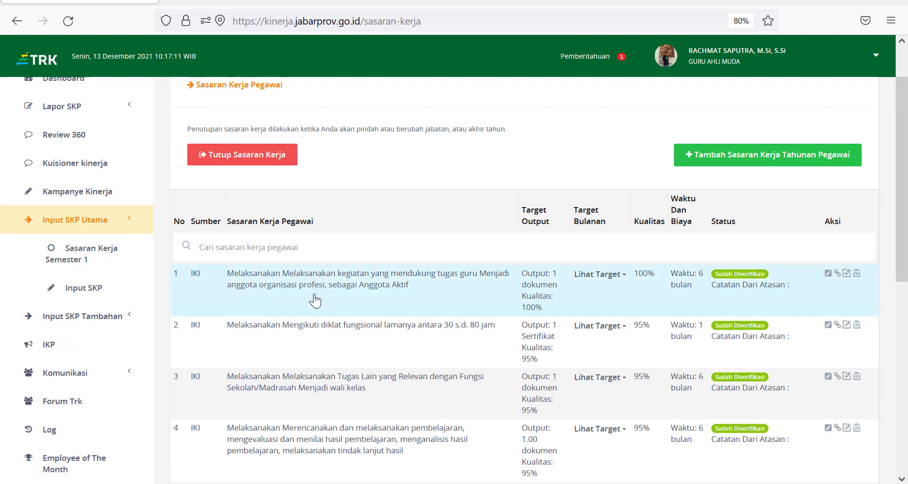
scroll(314, 301, "down", 2)
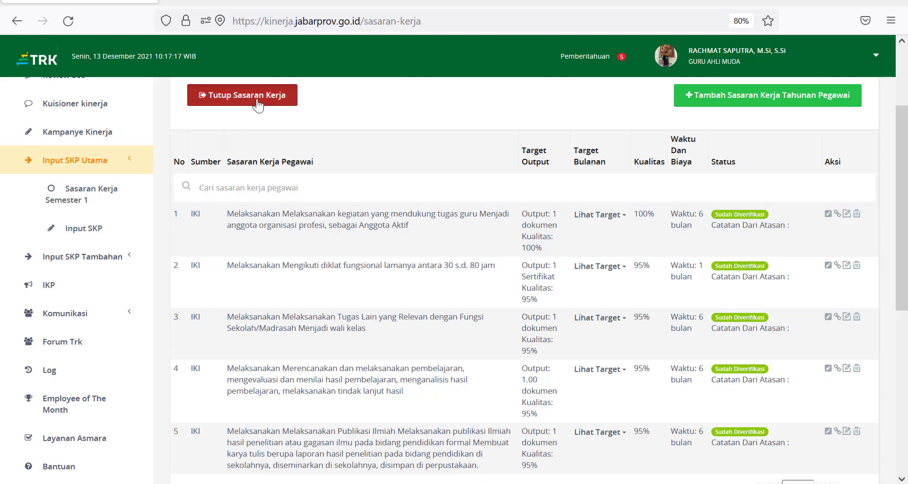
left_click(218, 97)
left_click(444, 312)
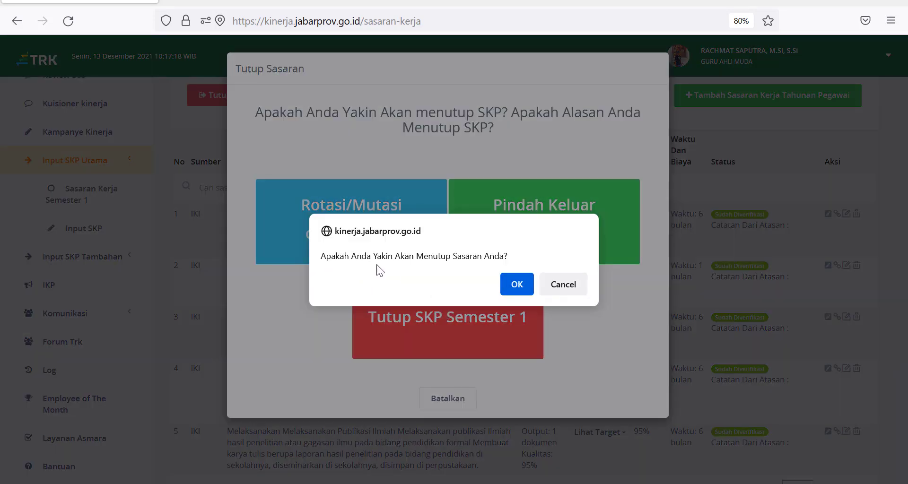
left_click(512, 288)
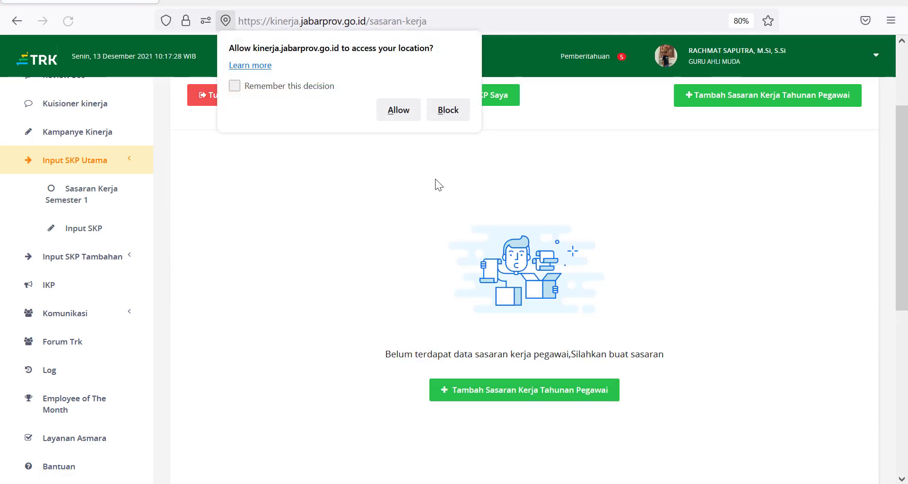
left_click(401, 114)
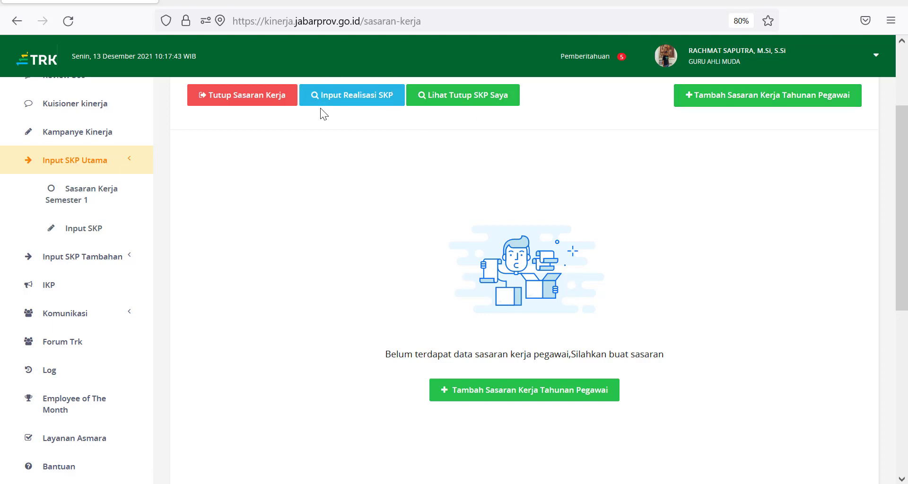
Open the realisation entry table (Input Realisasi SKP) for SKP 1, period Januari - Juni
left_click(345, 100)
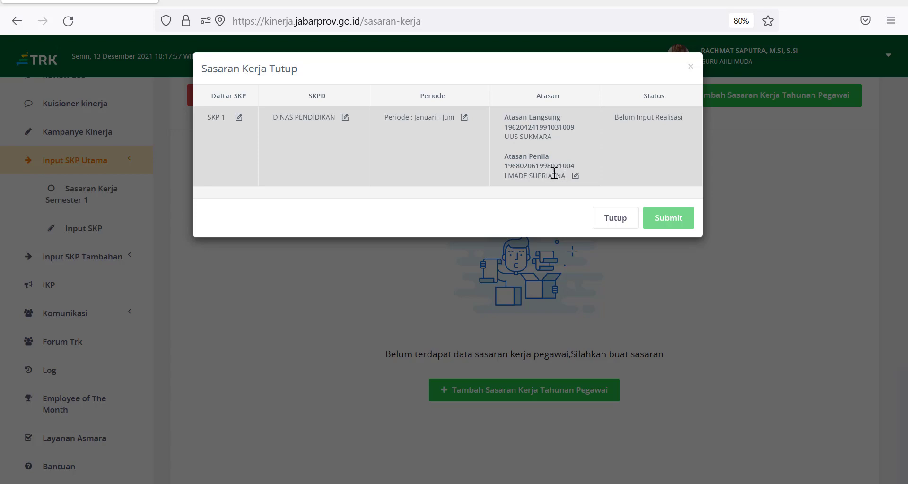
left_click(239, 118)
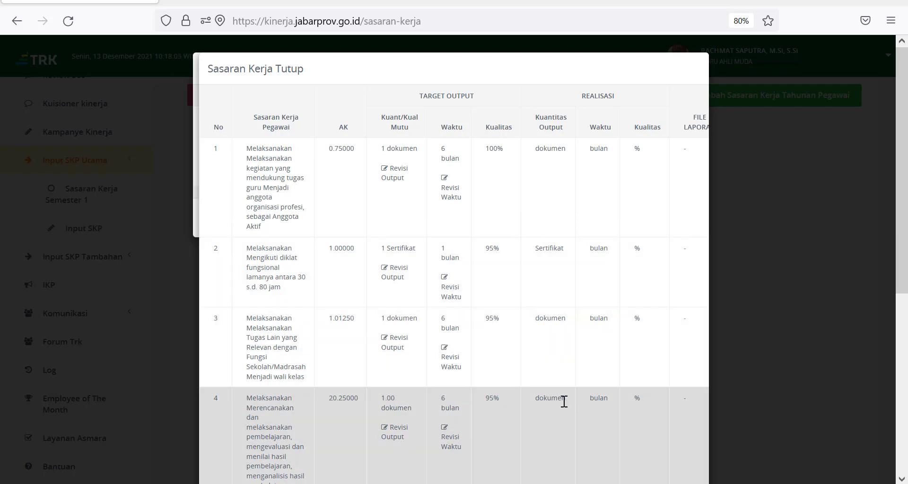
left_click_drag(898, 260, 901, 435)
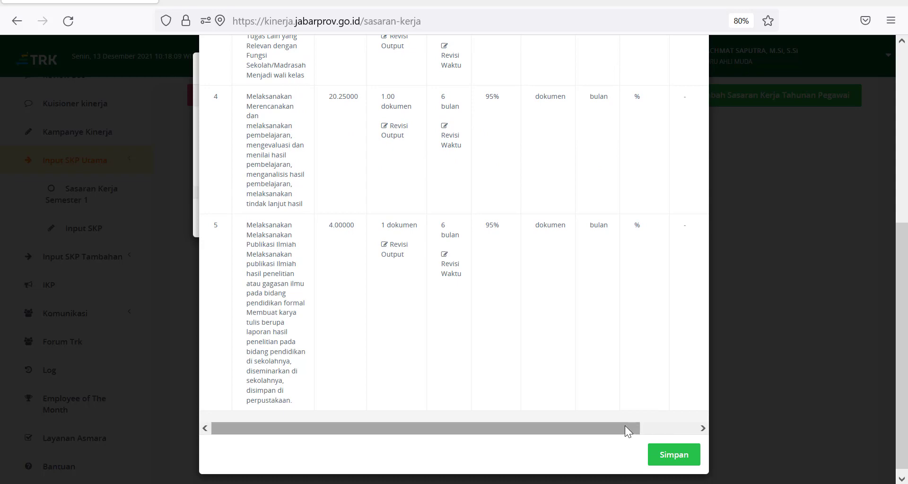
left_click_drag(611, 429, 685, 432)
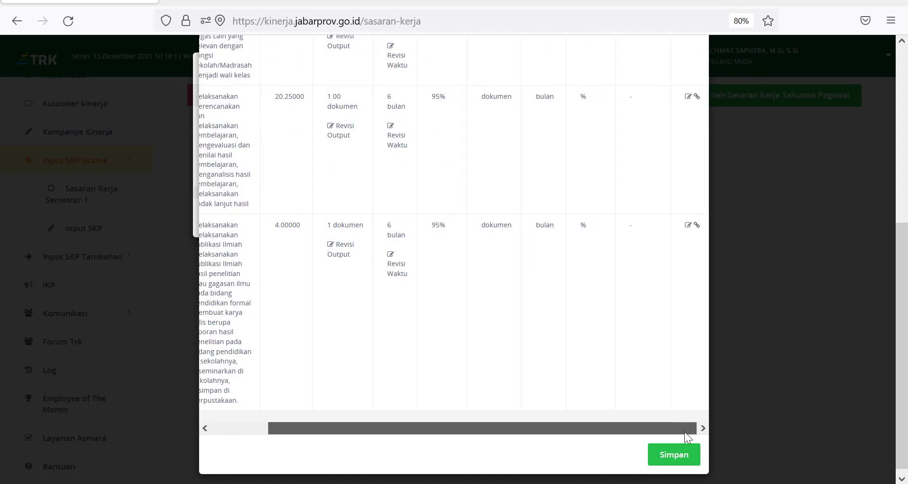
scroll(574, 333, "up", 6)
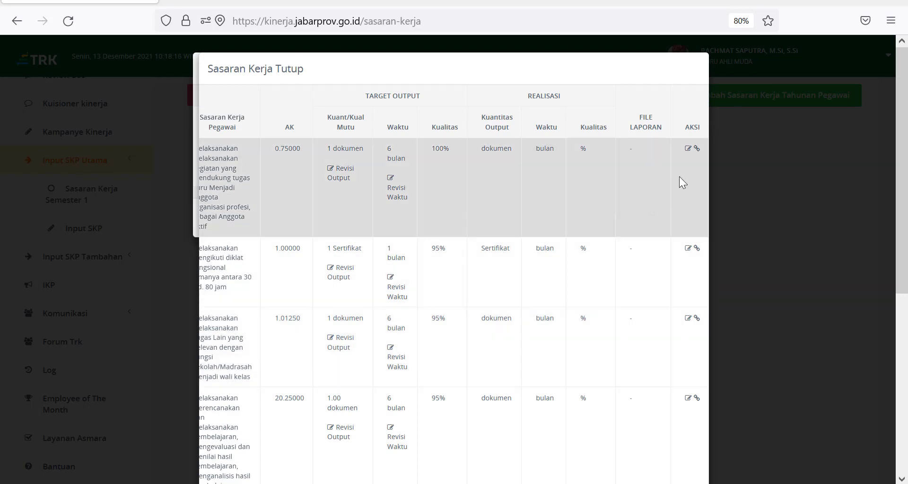
Enter the realisation of the first target, active membership in a professional organisation: output 1 dokumen, time 6 bulan, quality 100%
left_click(688, 149)
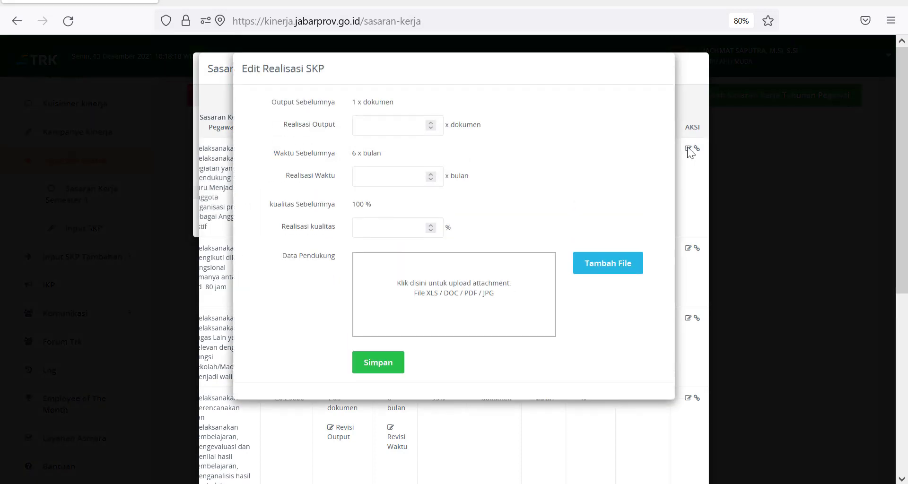
left_click(389, 128)
left_click(373, 175)
type("6")
left_click(370, 226)
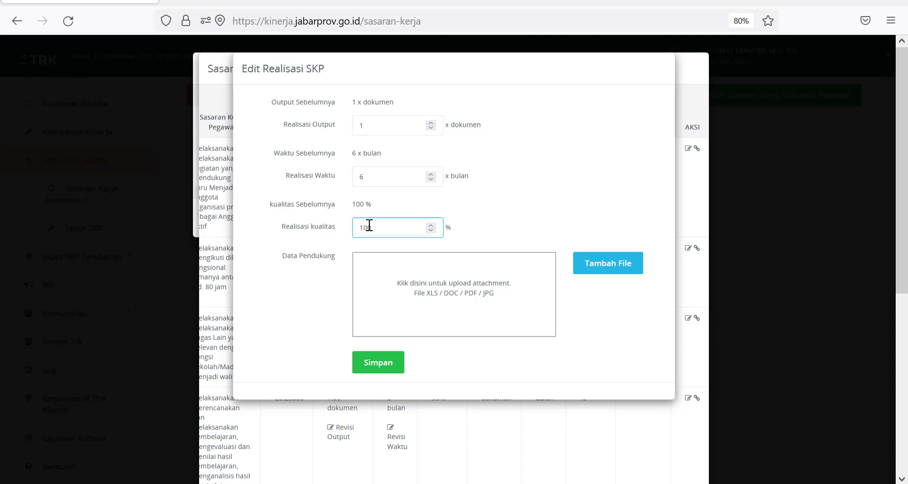
Attach the ADM GURU PDF from Downloads as the first target's supporting data and save the realisation
left_click(611, 273)
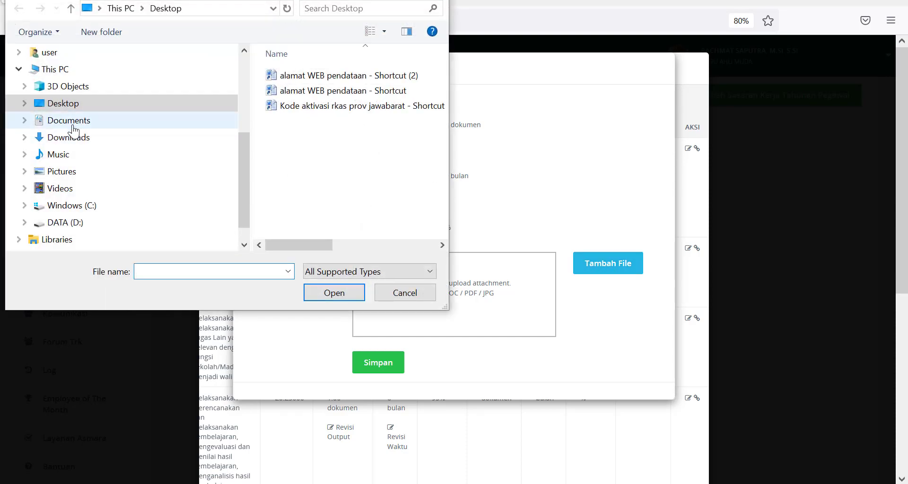
left_click(76, 142)
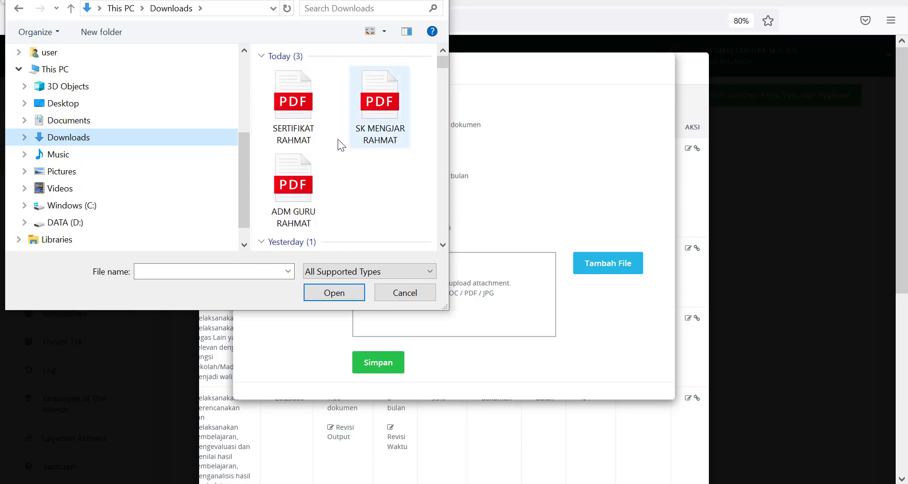
left_click(300, 175)
left_click(347, 291)
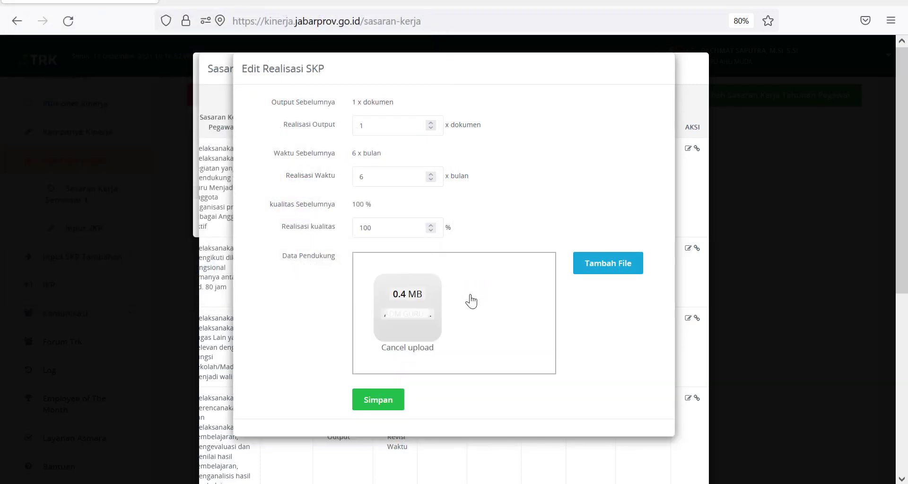
left_click(390, 405)
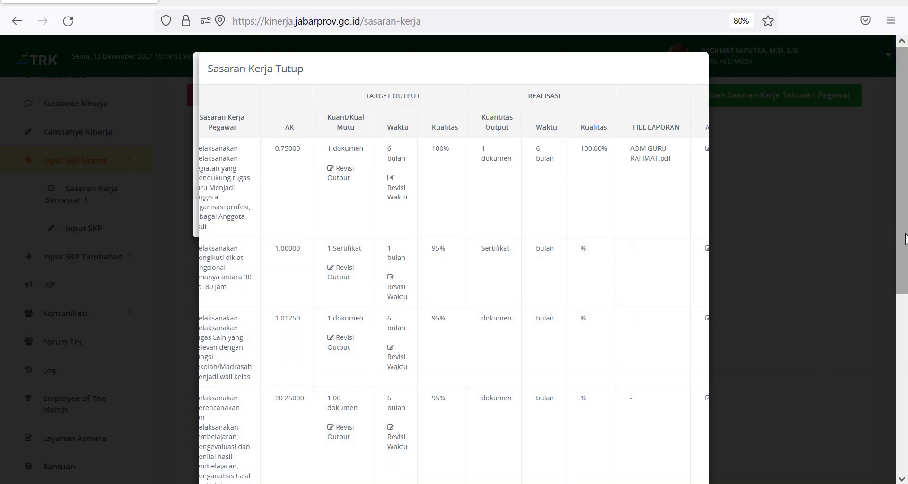
Enter the realisation of the second target, the functional training of 30 to 80 hours: output 1 Sertifikat, time 1 bulan, quality 100%
scroll(904, 239, "down", 8)
left_click_drag(648, 422, 713, 428)
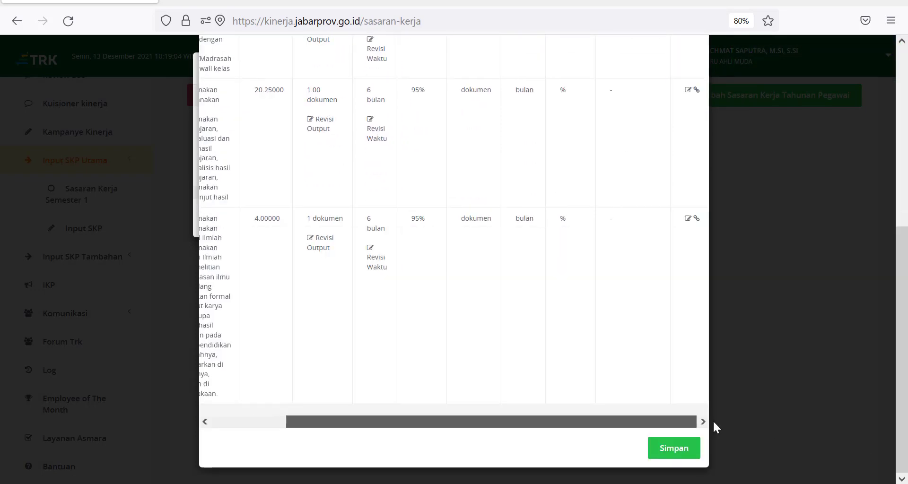
scroll(611, 333, "up", 5)
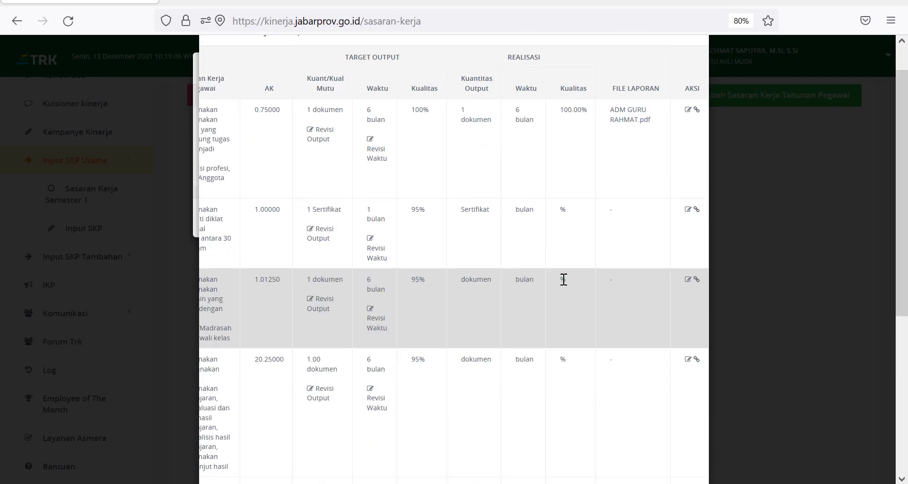
left_click(688, 210)
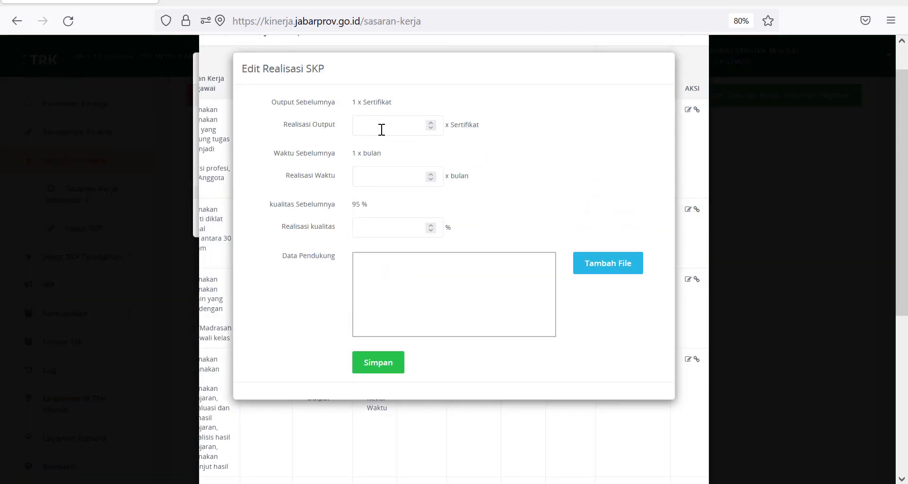
left_click(382, 129)
type("11")
left_click(362, 222)
type("100")
Attach the SERTIFIKAT PDF from Downloads as the second target's supporting data and save the realisation
left_click(622, 264)
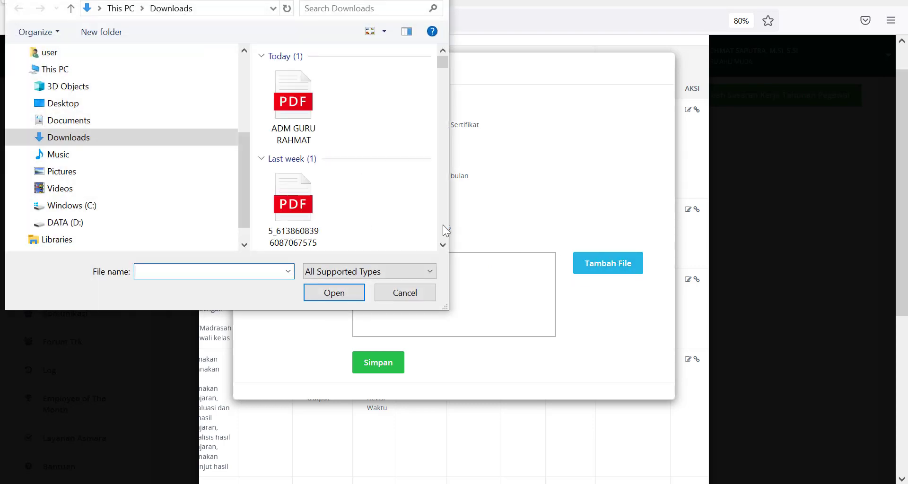
left_click(314, 134)
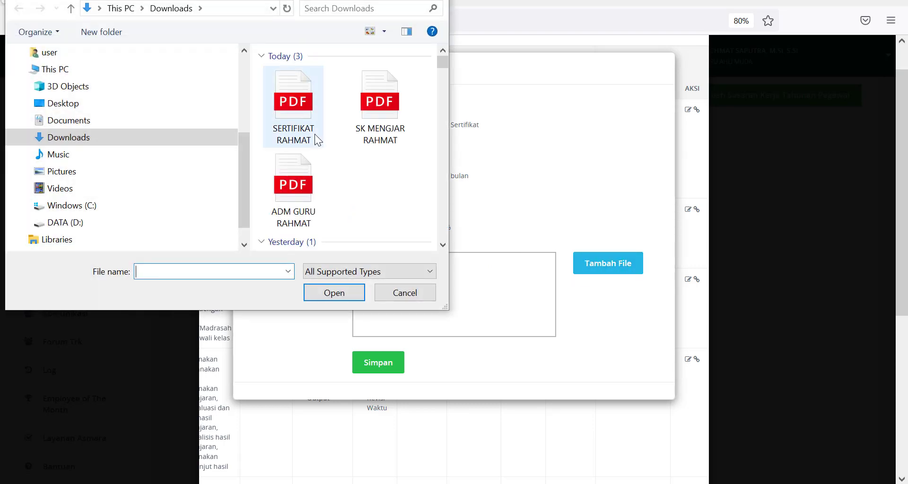
left_click(348, 288)
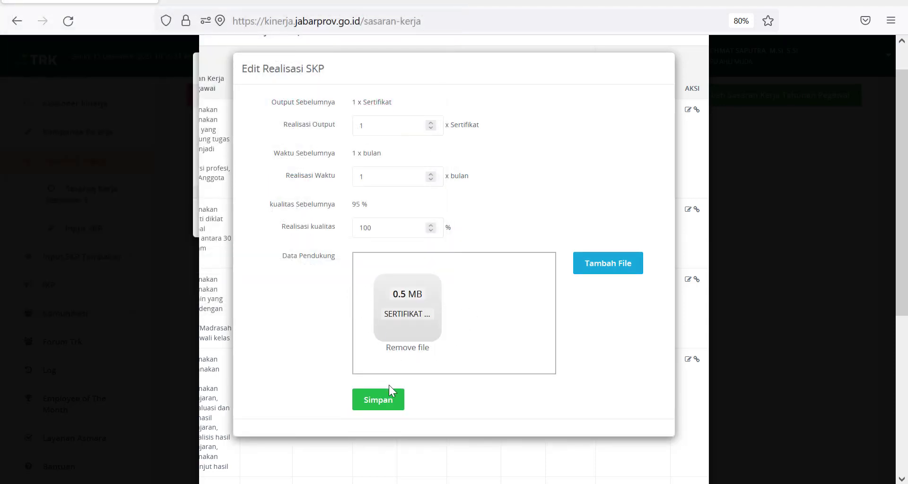
left_click(393, 401)
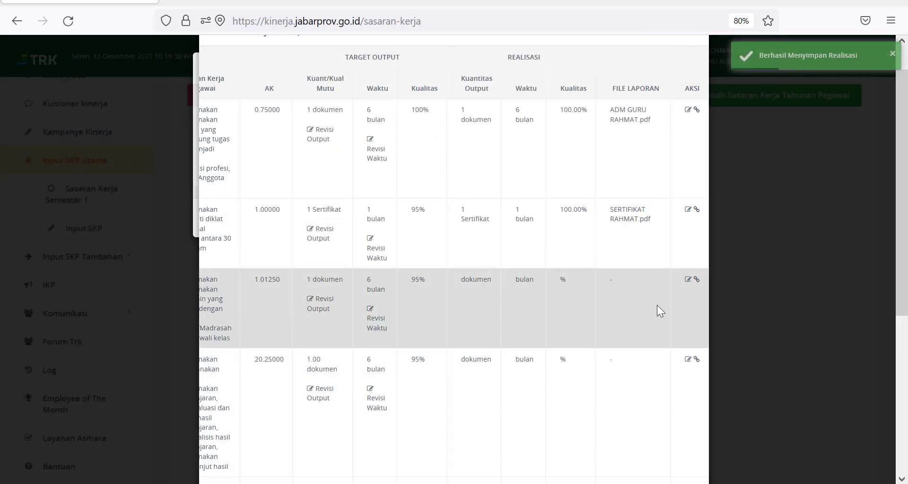
Enter the realisation of the third target, the homeroom teacher duty: output 1 dokumen, time 6 bulan, quality 100%
left_click(688, 280)
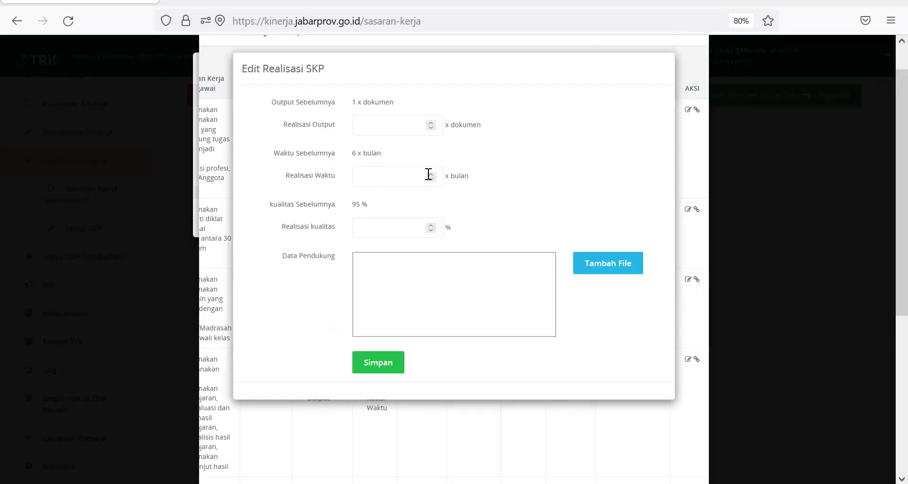
left_click(386, 126)
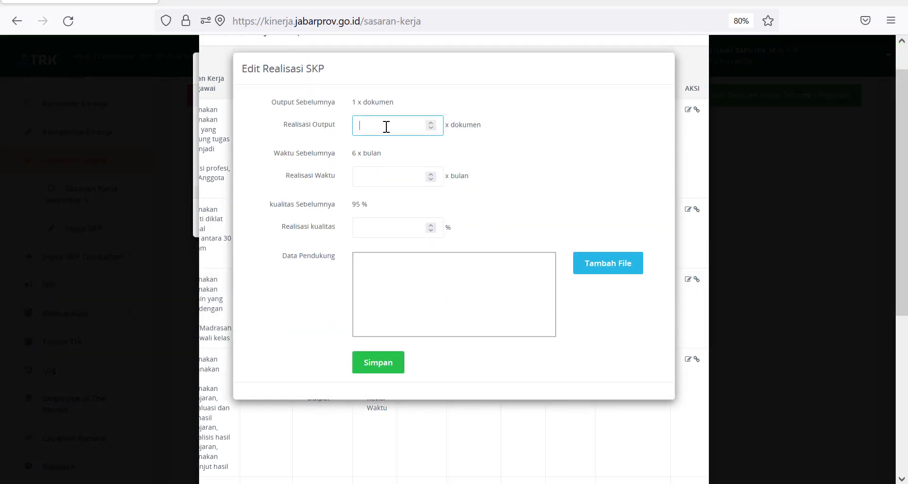
left_click(386, 171)
type("6")
left_click(384, 228)
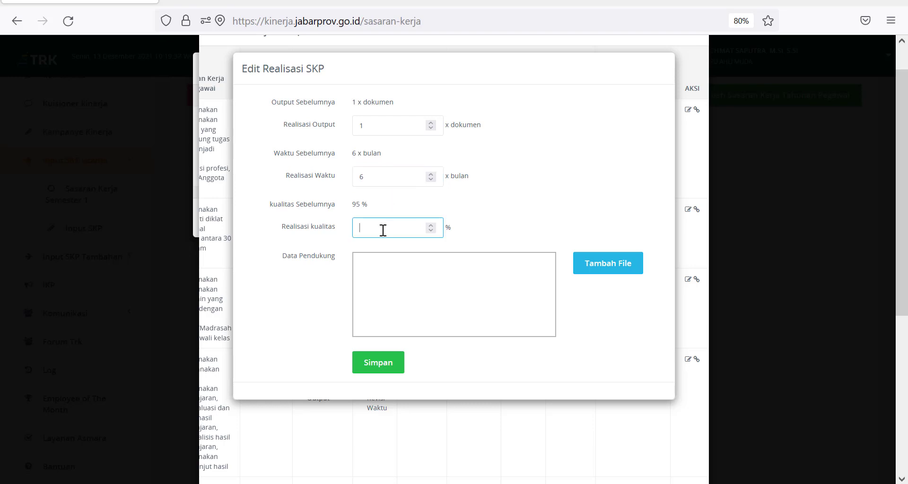
type("100")
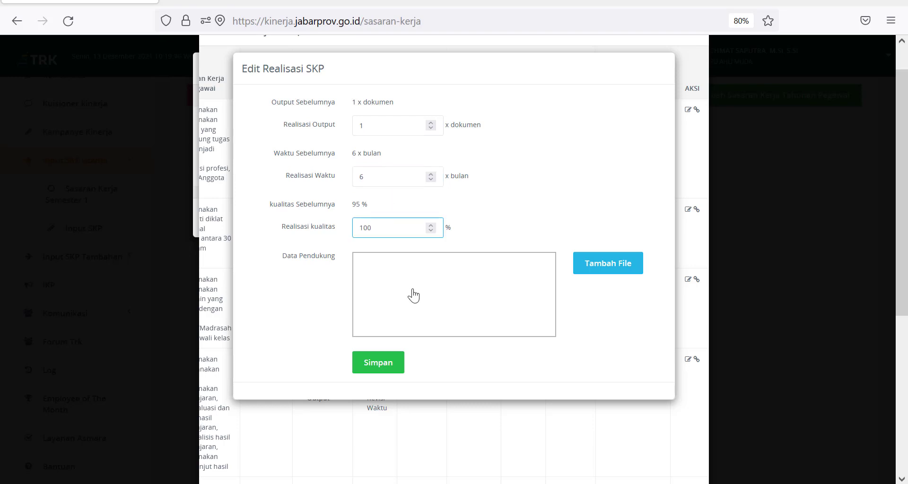
Attach the SK MENGJAR PDF from Downloads as the third target's supporting data and save the realisation
left_click(607, 271)
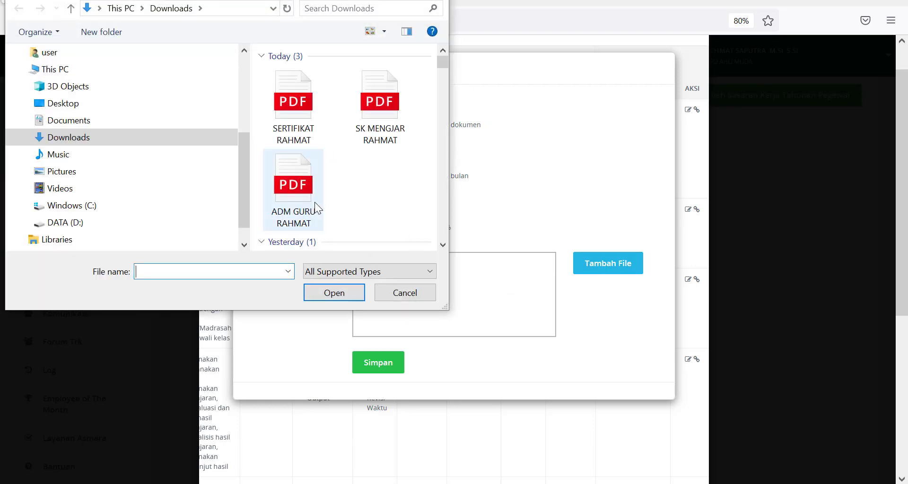
left_click(381, 140)
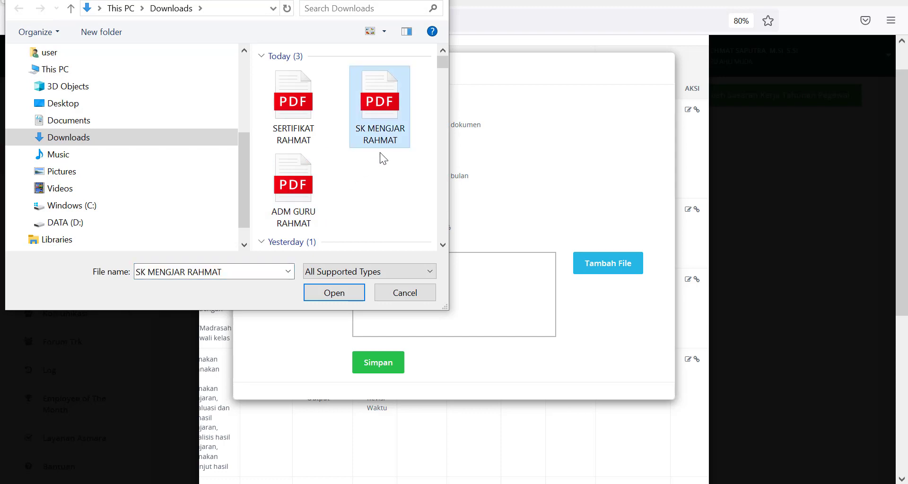
left_click(354, 294)
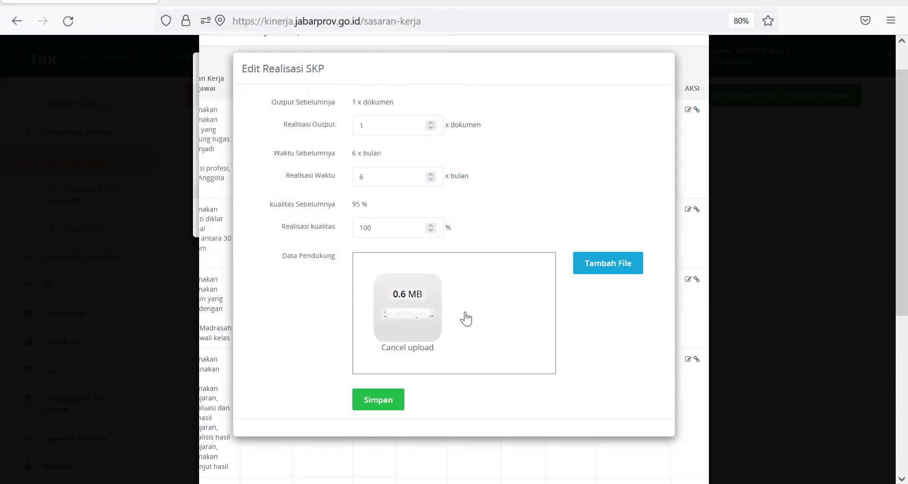
left_click(392, 406)
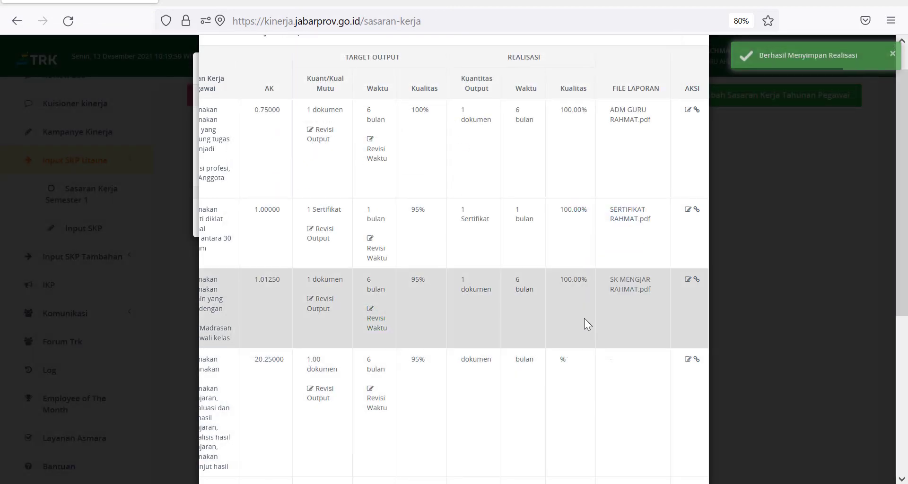
Enter the realisation of the fourth target, the teaching and evaluation of learning: output 1 dokumen, time 6 bulan, quality 100%
scroll(584, 319, "down", 3)
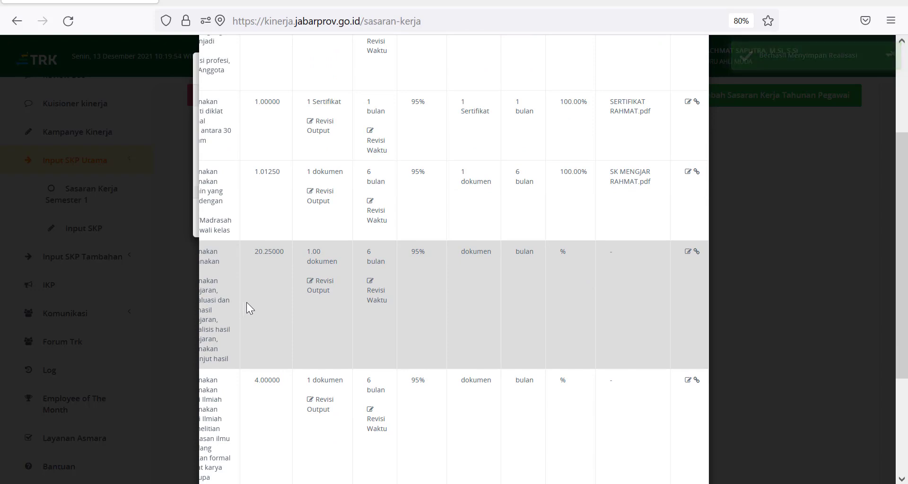
left_click(688, 251)
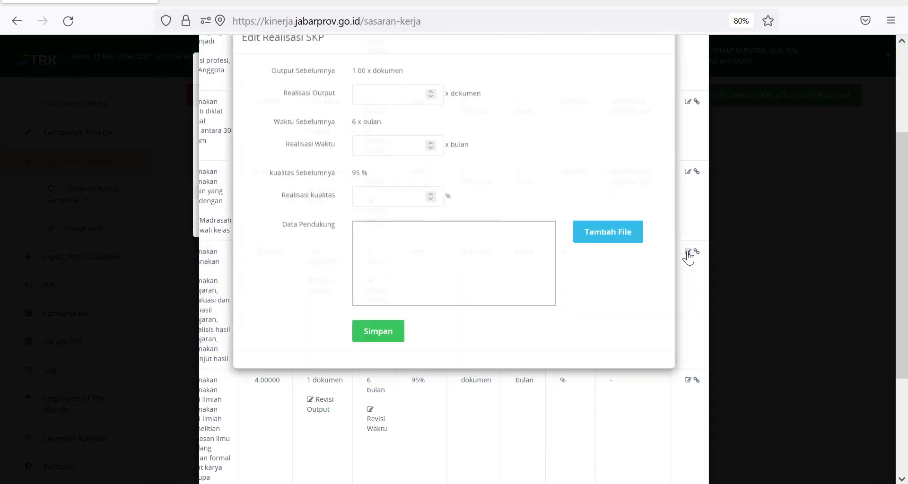
left_click(393, 128)
type("1")
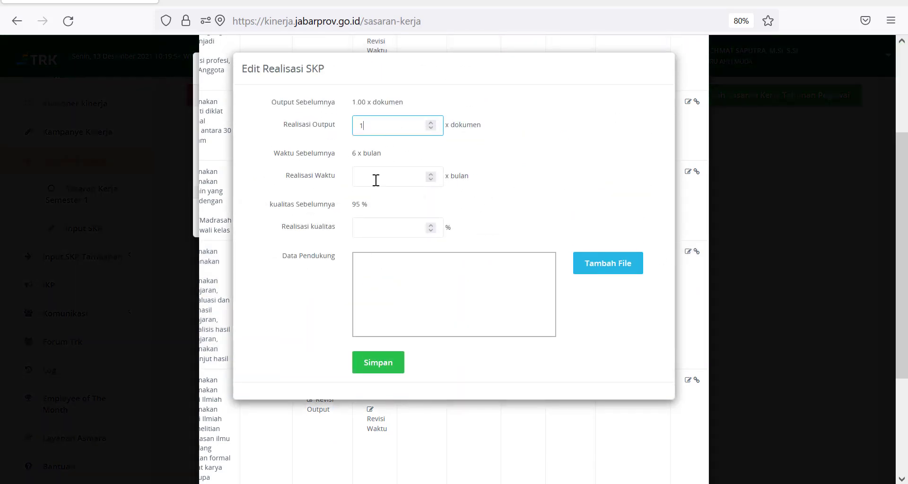
left_click(376, 180)
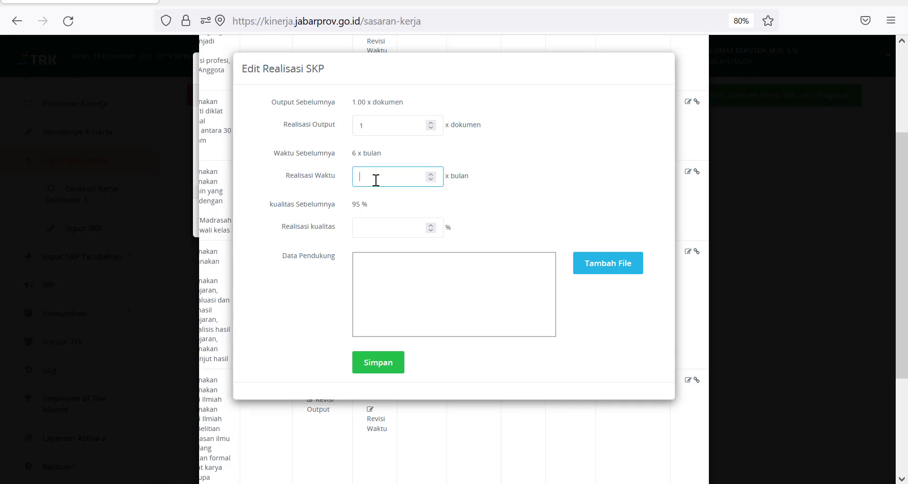
left_click(373, 225)
type("100")
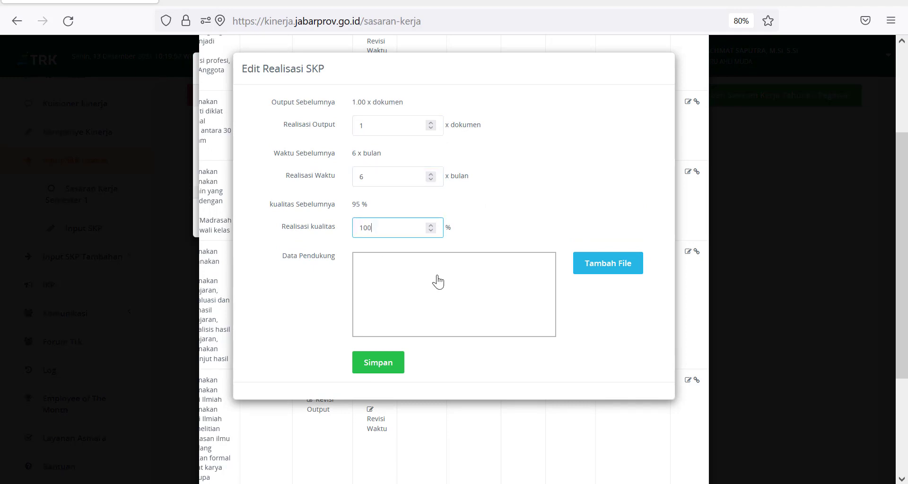
Attach the ADM GURU PDF from Downloads as the fourth target's supporting data and save the realisation
left_click(615, 267)
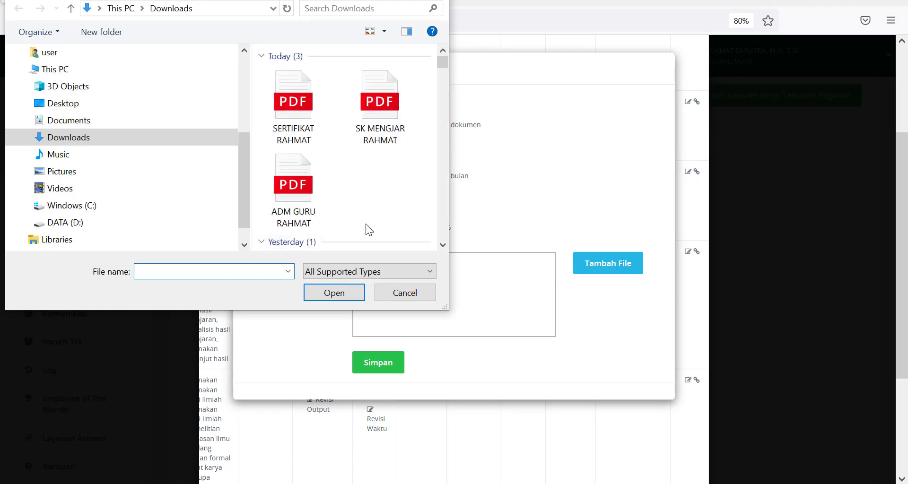
left_click(303, 205)
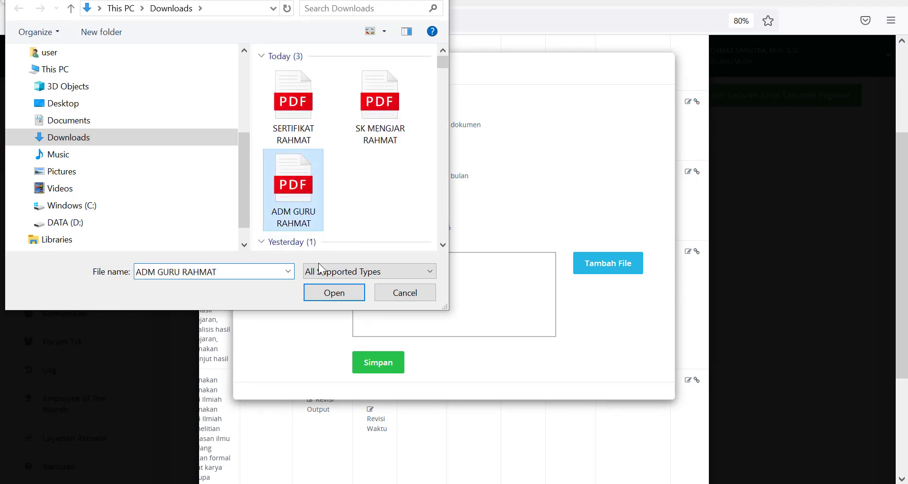
left_click(334, 294)
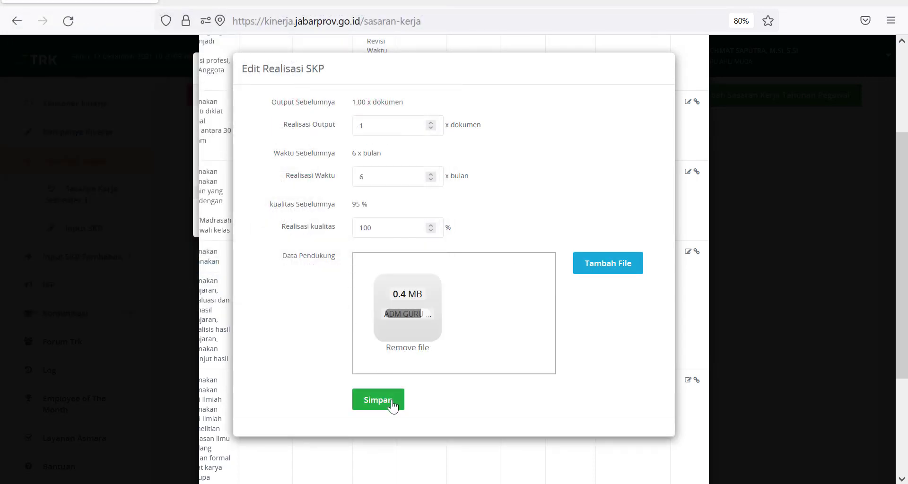
left_click(391, 402)
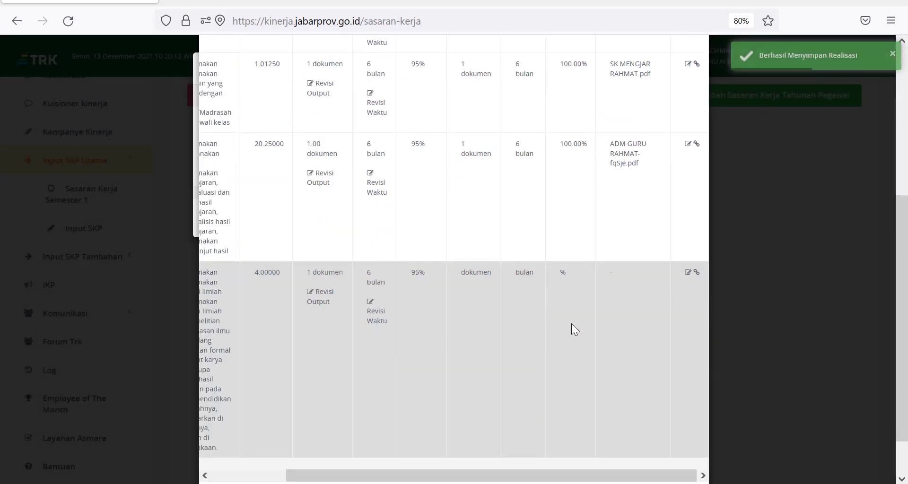
Enter the realisation of the fifth target, the scientific (Ilmiah) work: output 1 dokumen, time 6 bulan, quality 100%
left_click(688, 274)
left_click(387, 125)
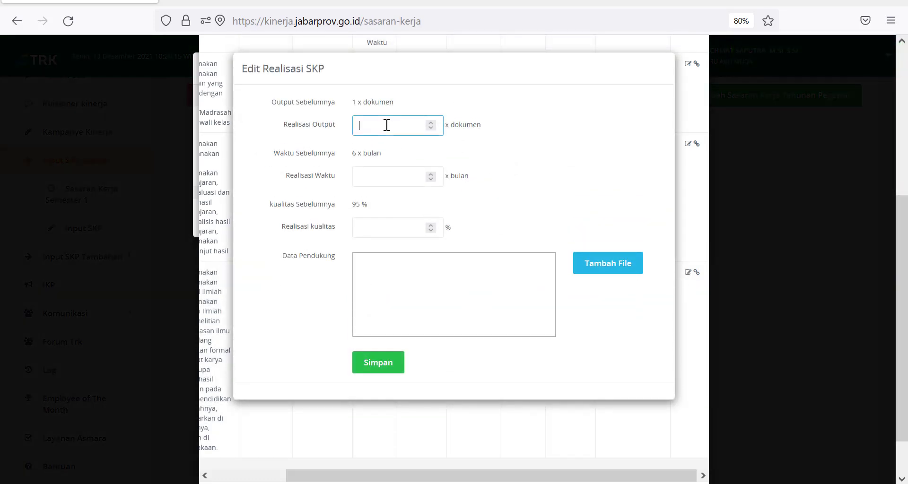
left_click(379, 177)
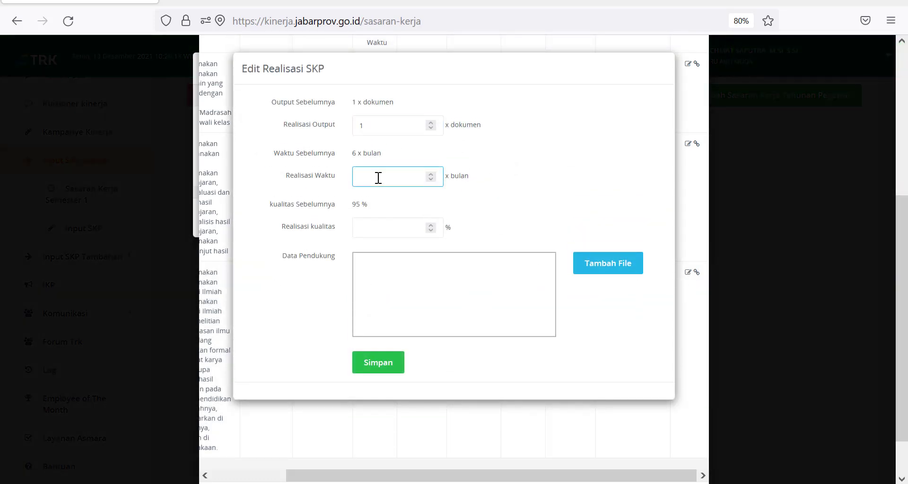
type("6")
left_click(370, 228)
type("100")
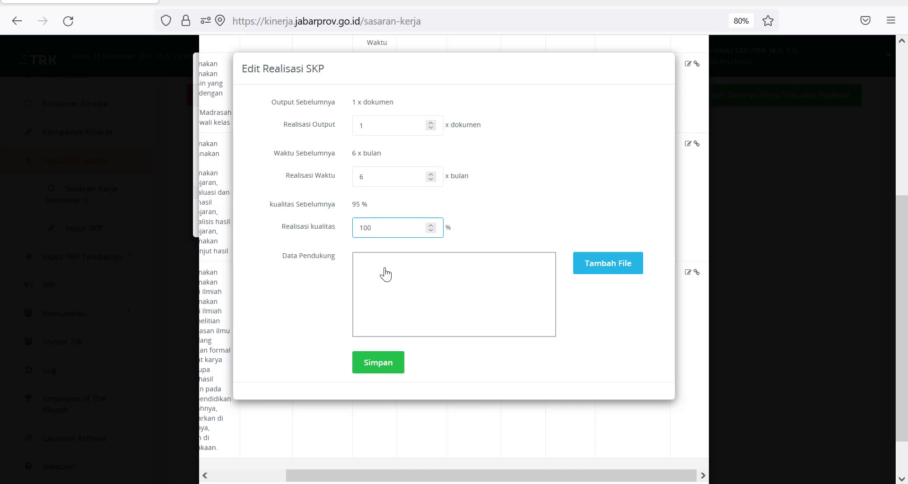
Attach the ADM GURU PDF as the fifth target's supporting data, then save its realisation and the complete target list
left_click(629, 272)
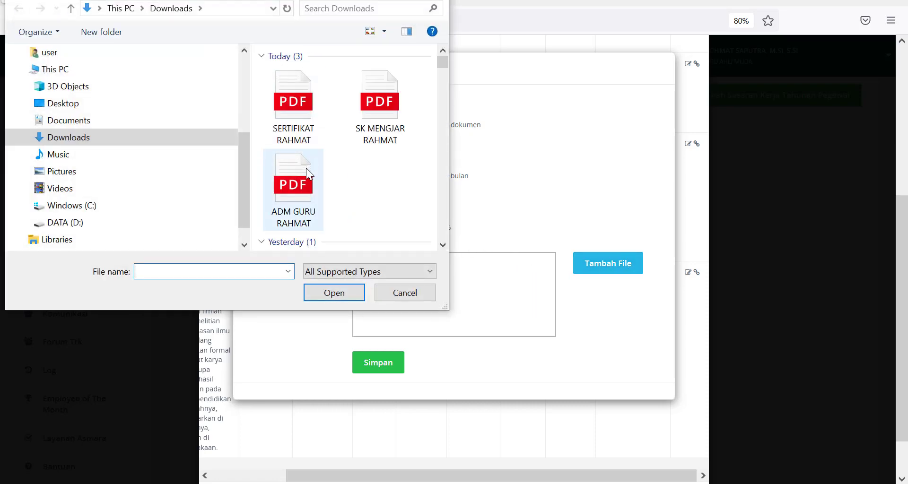
left_click(306, 180)
left_click(334, 291)
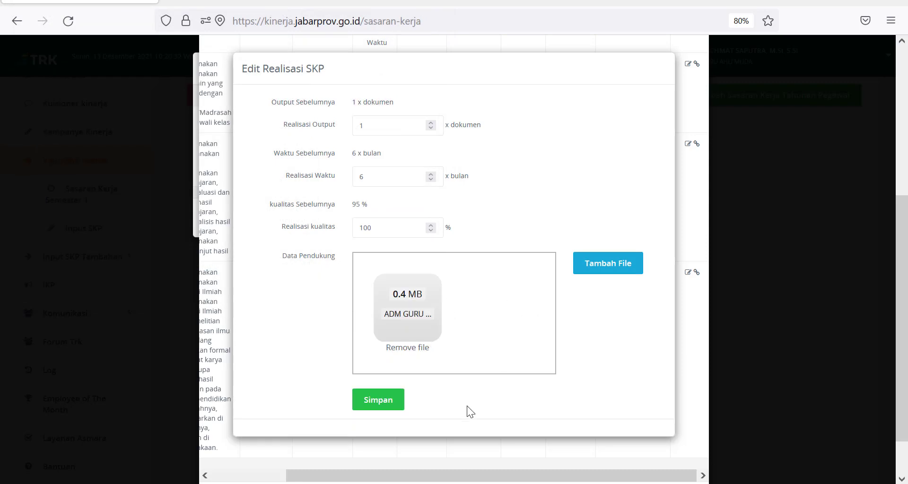
left_click(377, 406)
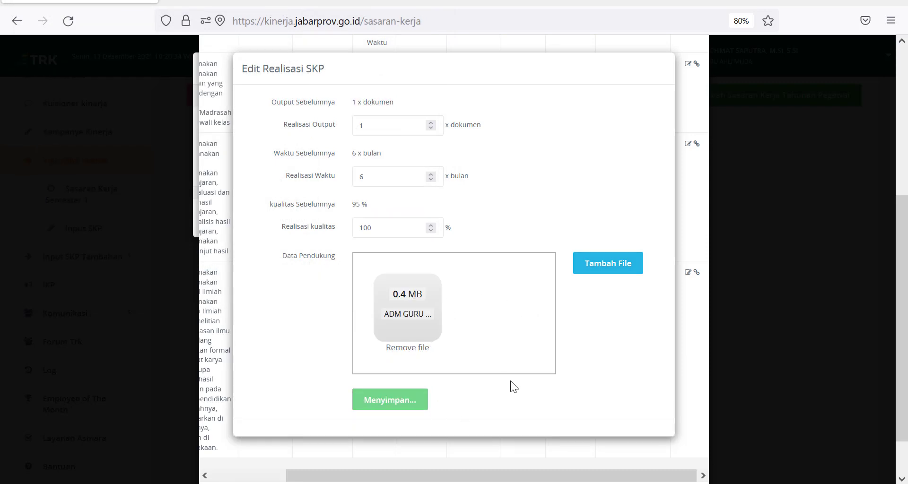
scroll(537, 326, "down", 2)
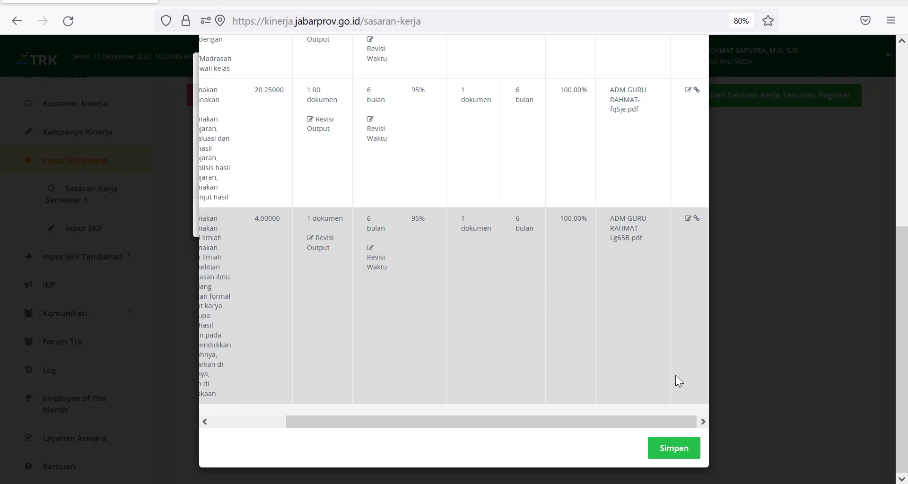
left_click(685, 450)
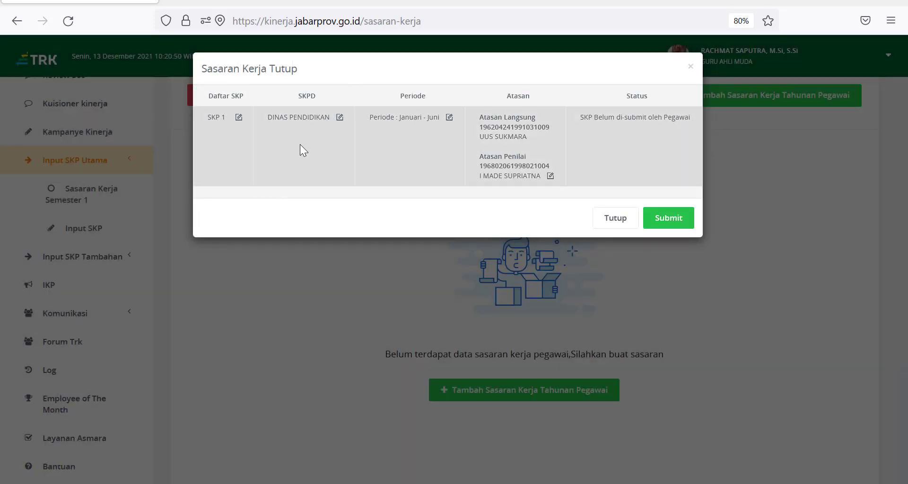
Save the position data of SKP 1 with Jabatan GURU AHLI MUDA and Unit Kerja DINAS PENDIDIKAN
left_click(339, 117)
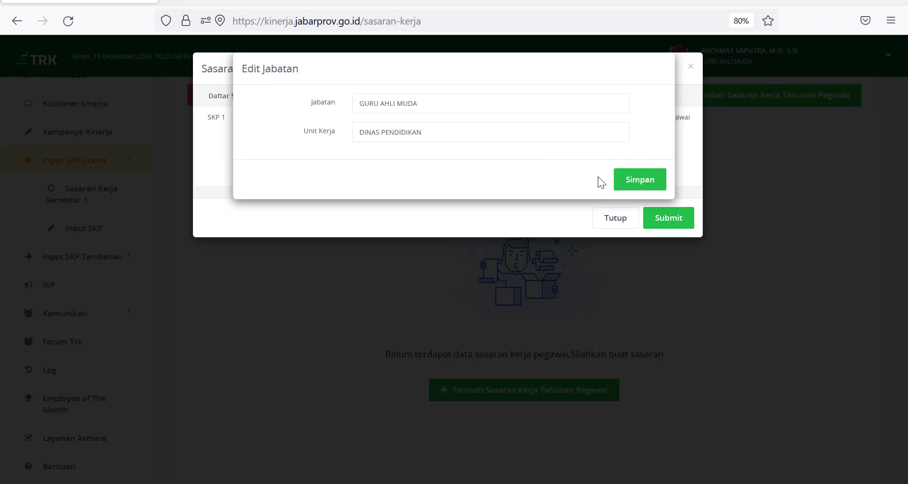
left_click(641, 186)
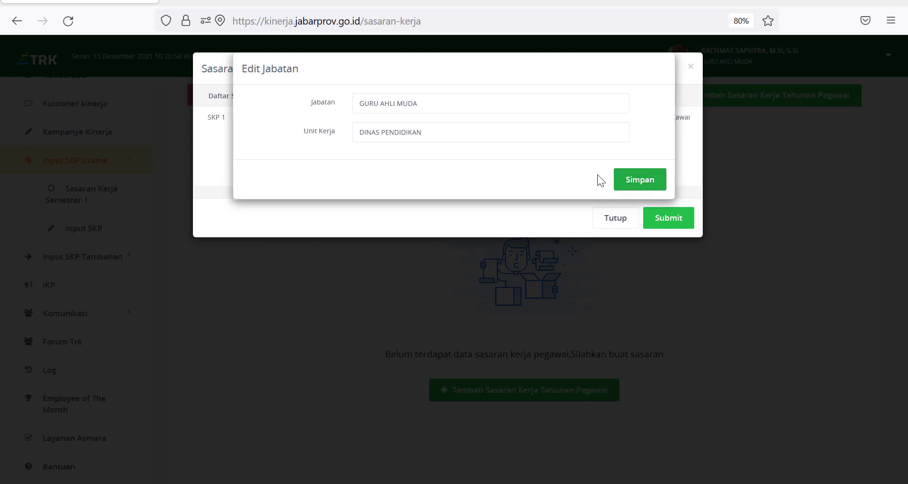
left_click(616, 176)
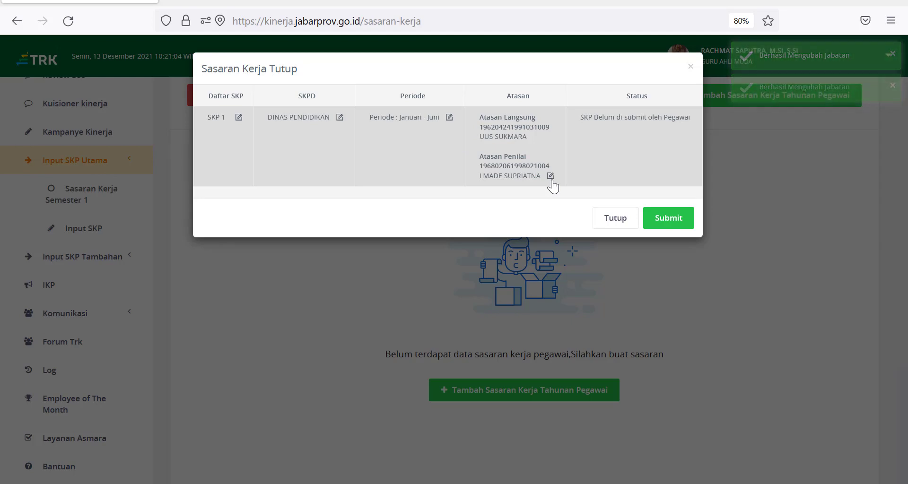
Review the target, realisation and assessing supervisors' details of SKP 1 and save them
left_click(551, 177)
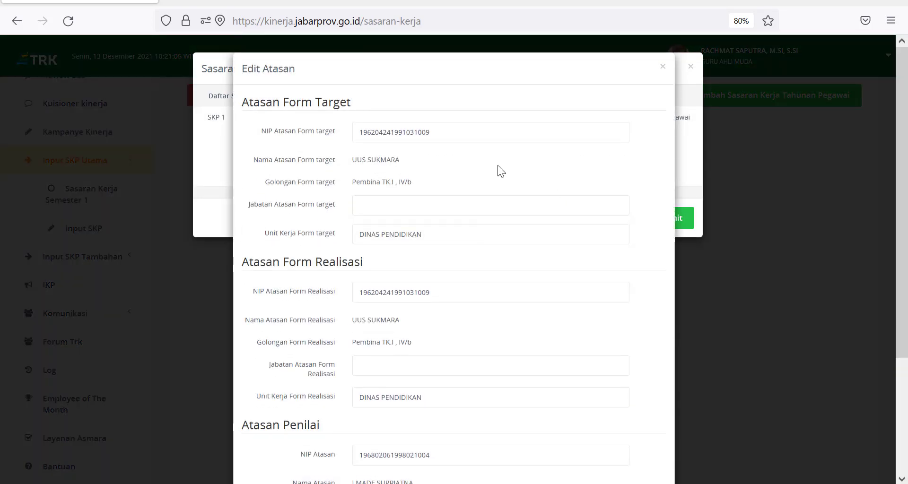
scroll(490, 163, "down", 3)
scroll(489, 170, "down", 2)
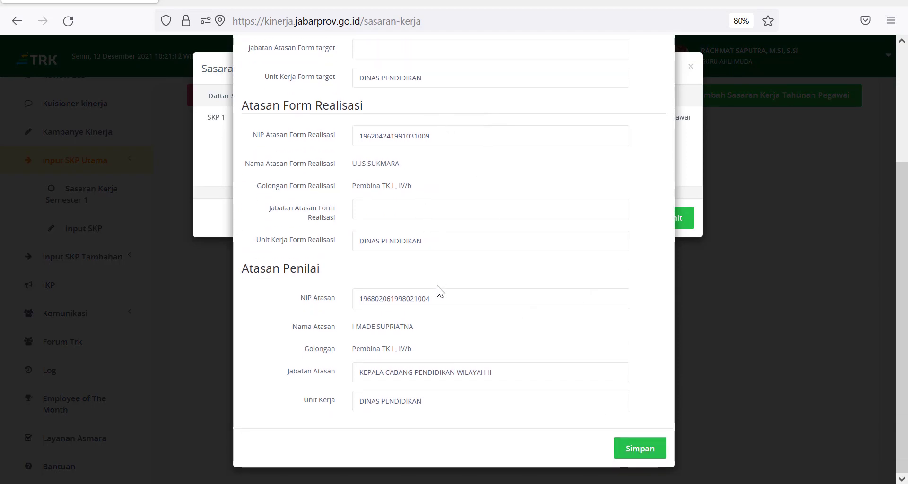
left_click(631, 448)
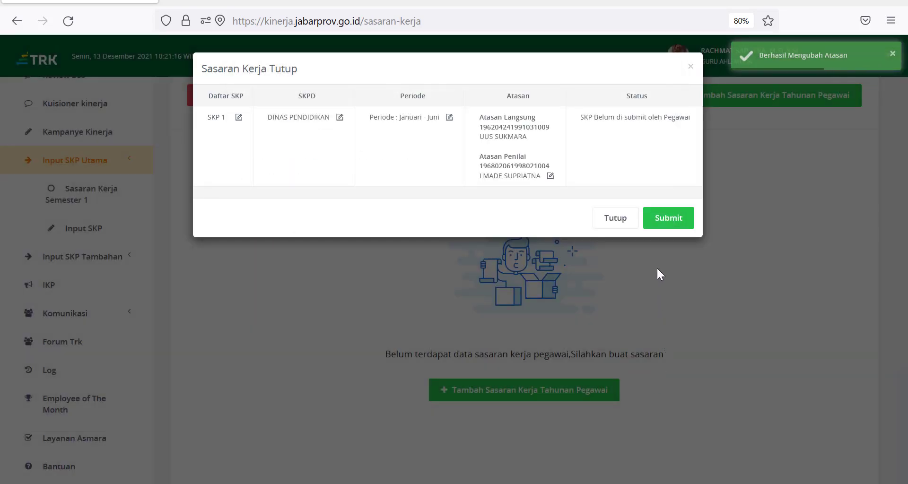
Submit the closed Semester 1 SKP and allow the site to access the location
left_click(662, 222)
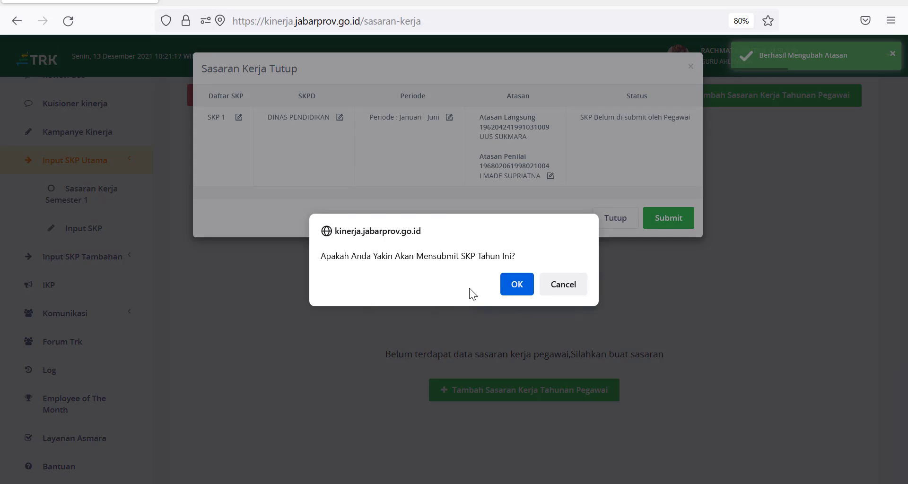
left_click(512, 284)
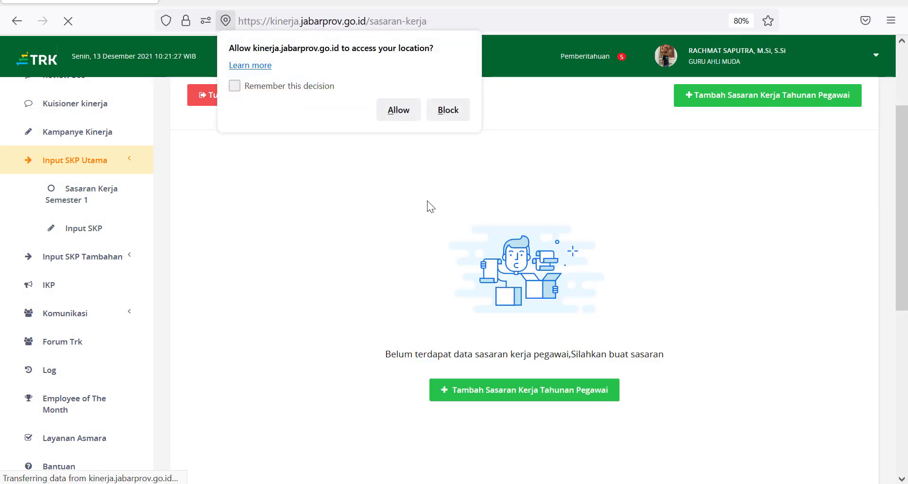
left_click(399, 110)
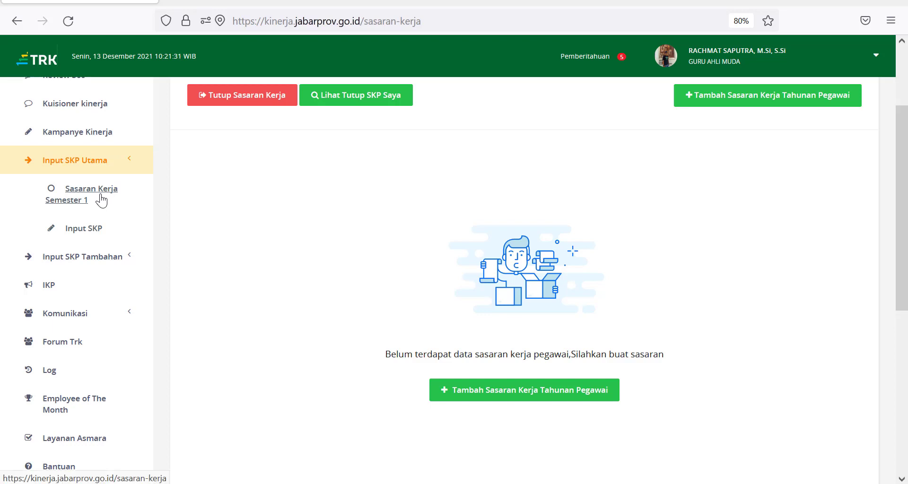
View the list of closed SKPs to check the submission's status, allowing location access
left_click(360, 97)
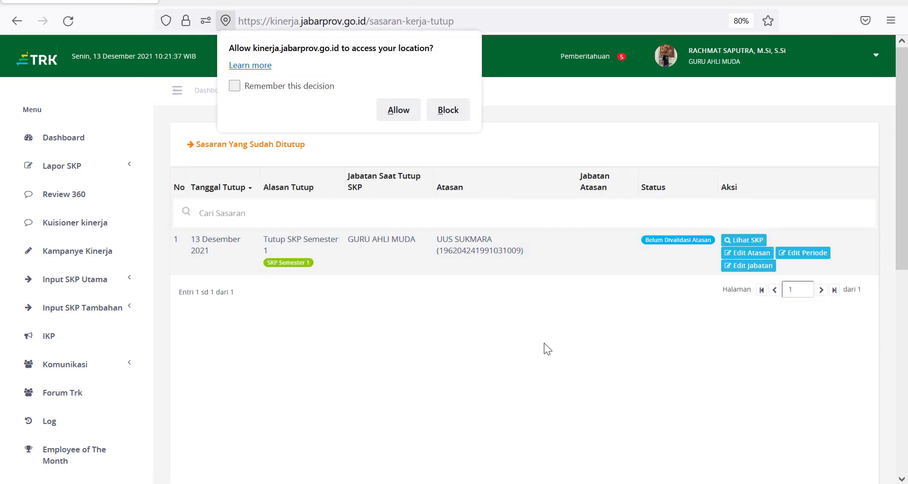
left_click(400, 111)
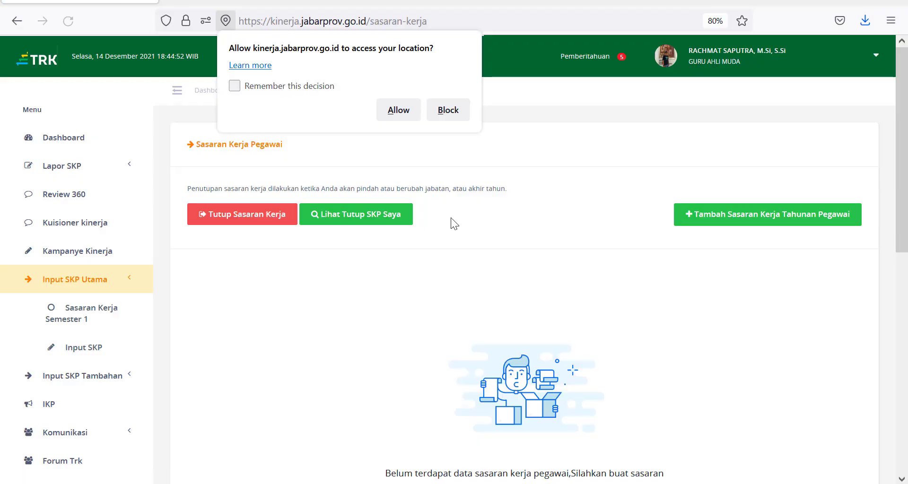
Allow location access on the Sasaran Kerja Pegawai page and reopen the closed SKP list to check the supervisor's validation
left_click(399, 110)
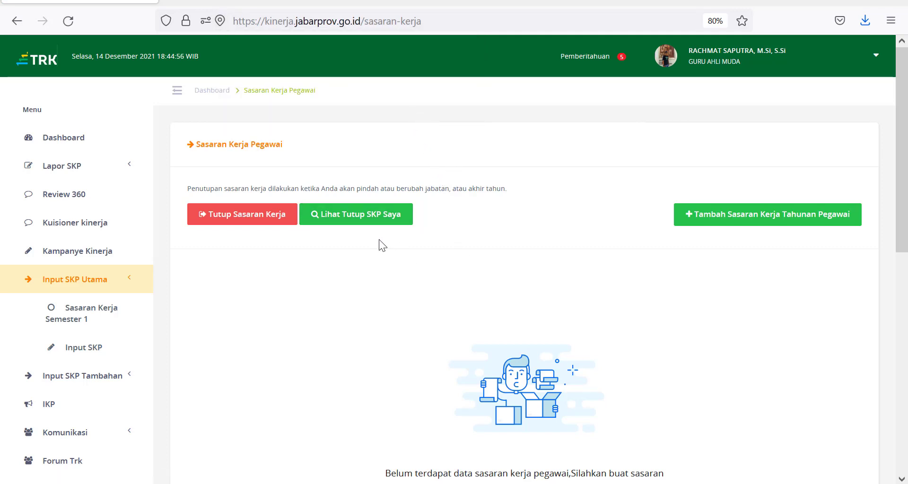
left_click(377, 220)
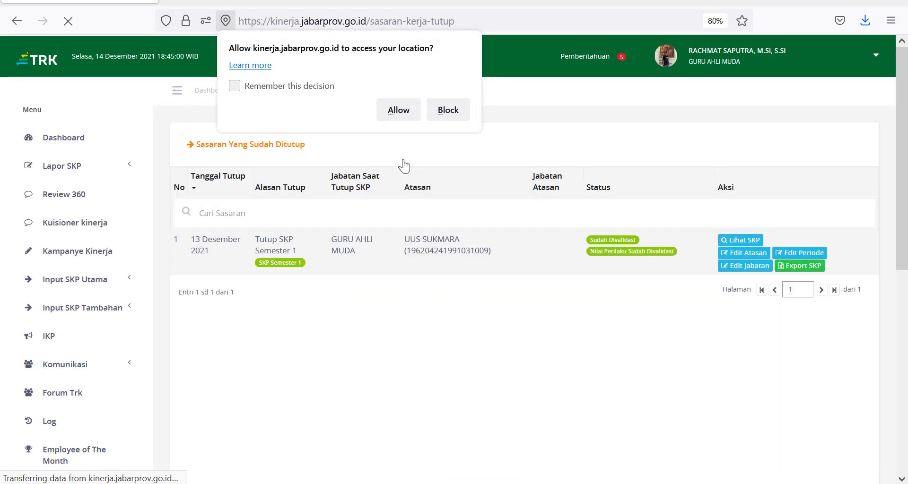
left_click(404, 114)
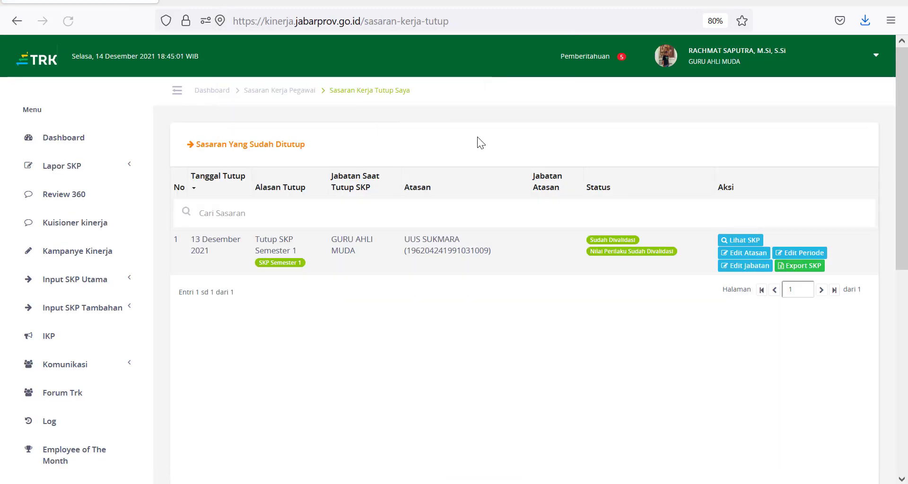
Edit the closed SKP's supervisors, setting the target form supervisor's position to Kepala Sekolah and work unit to SMKN 1 Kota Bogor
left_click(738, 255)
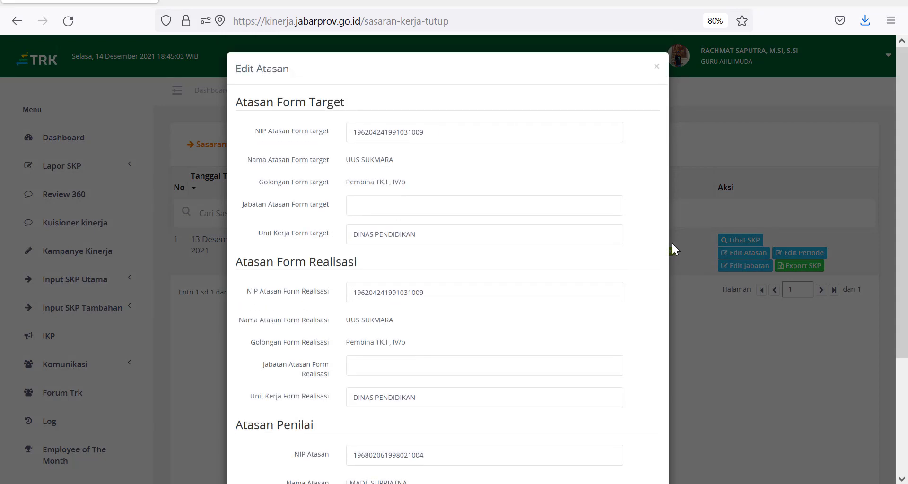
left_click(433, 204)
type("epala Sekolah")
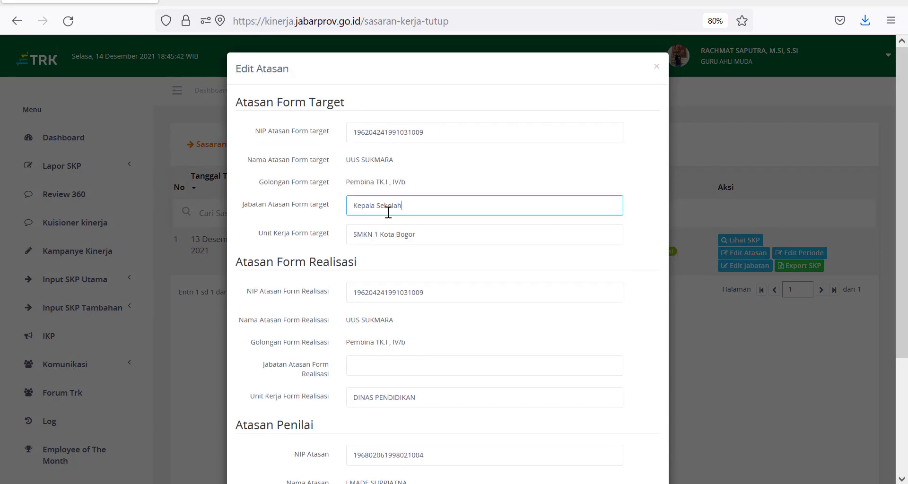
Copy the target form supervisor's position Kepala Sekolah and work unit SMKN 1 Kota Bogor into the realisation form supervisor's fields
left_click_drag(408, 208, 352, 206)
key("ctrl+c")
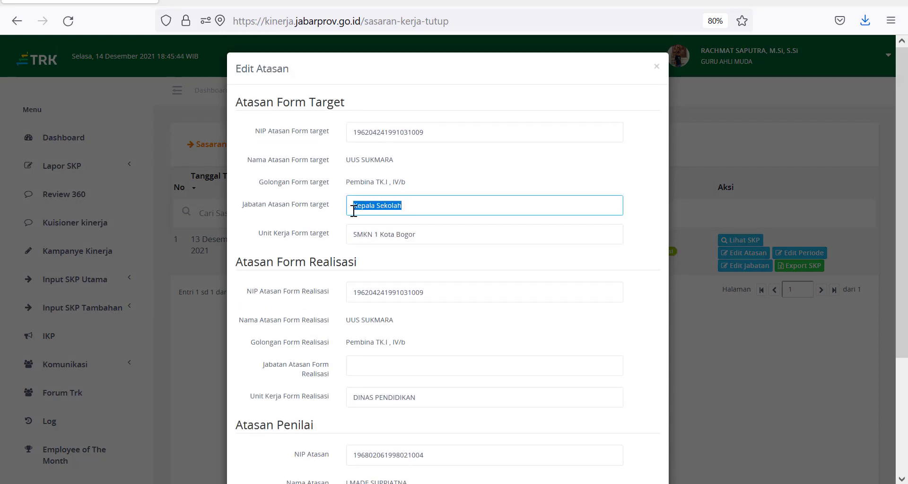
left_click(395, 359)
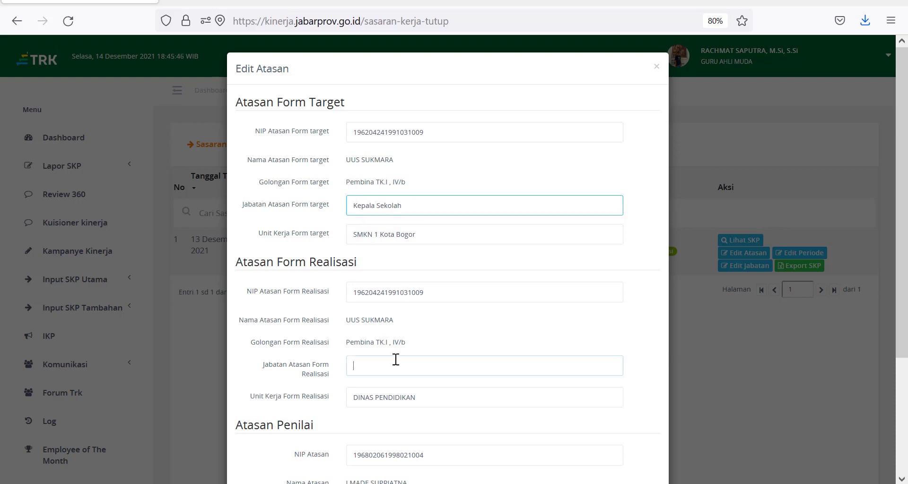
key("ctrl+v")
left_click_drag(423, 235, 352, 234)
key("ctrl+c")
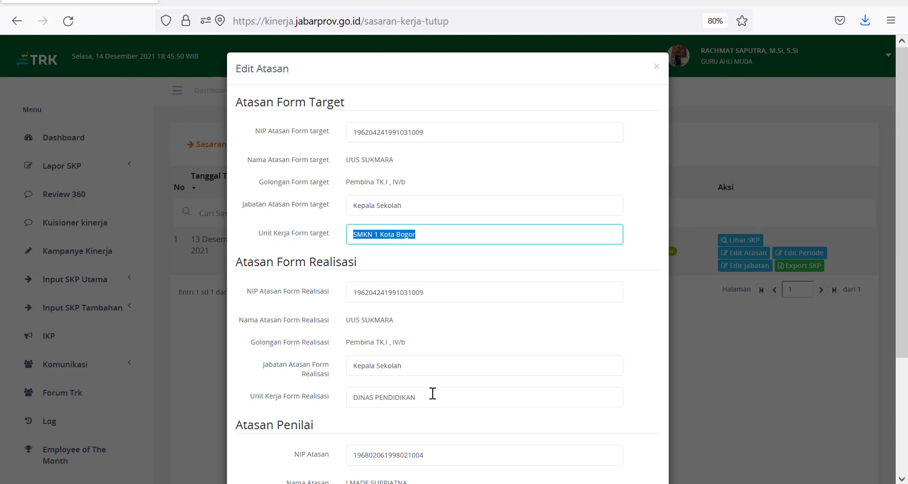
left_click_drag(432, 396, 346, 394)
key("ctrl+v")
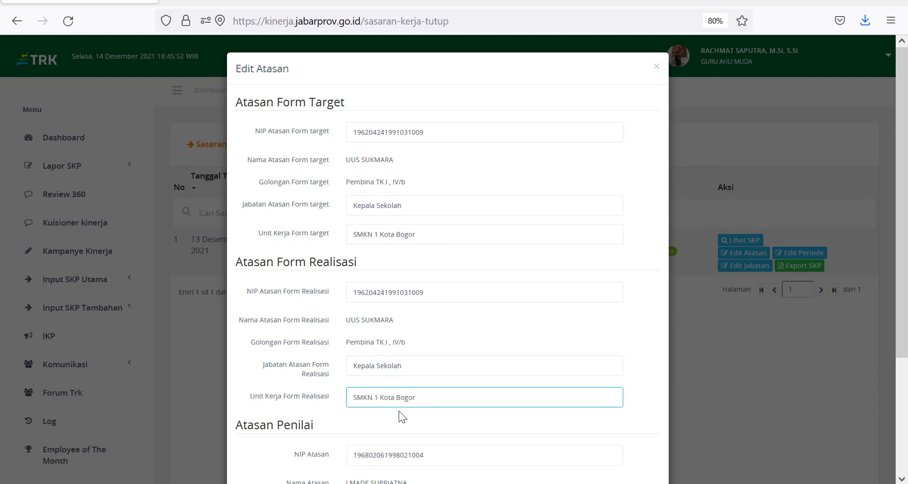
Replace the assessing supervisor's NIP under Atasan Penilai with the correct employee number and save the supervisor details
scroll(402, 419, "down", 2)
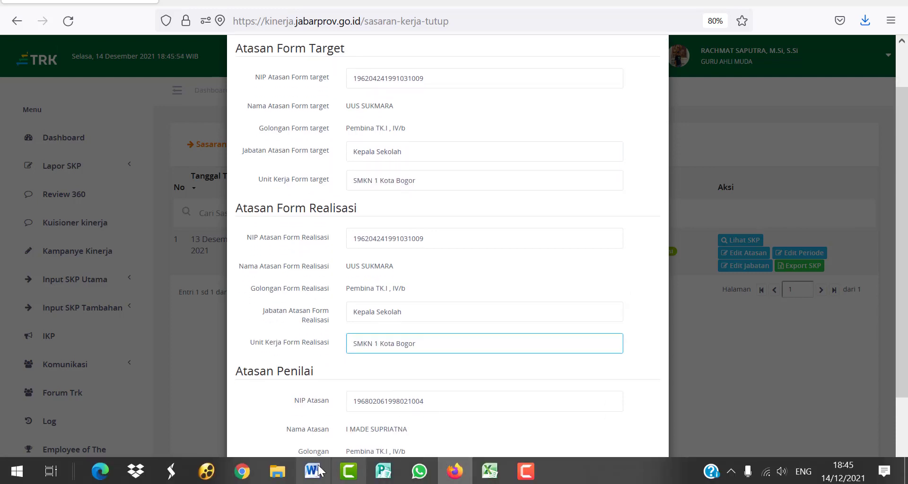
left_click(444, 428)
scroll(411, 371, "down", 2)
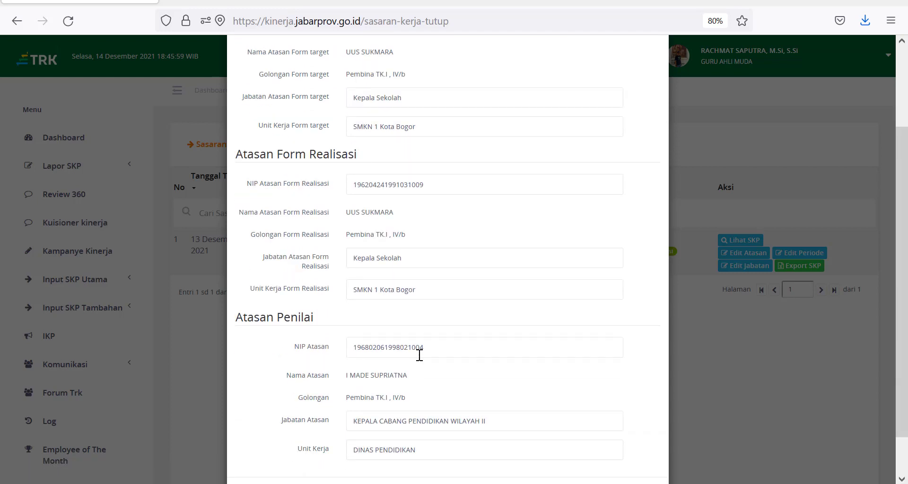
left_click_drag(432, 349, 351, 341)
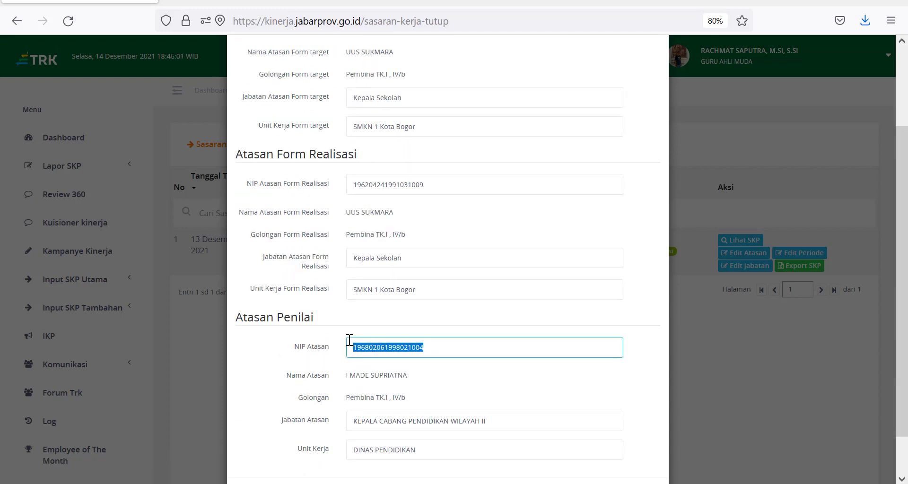
key("ctrl+v")
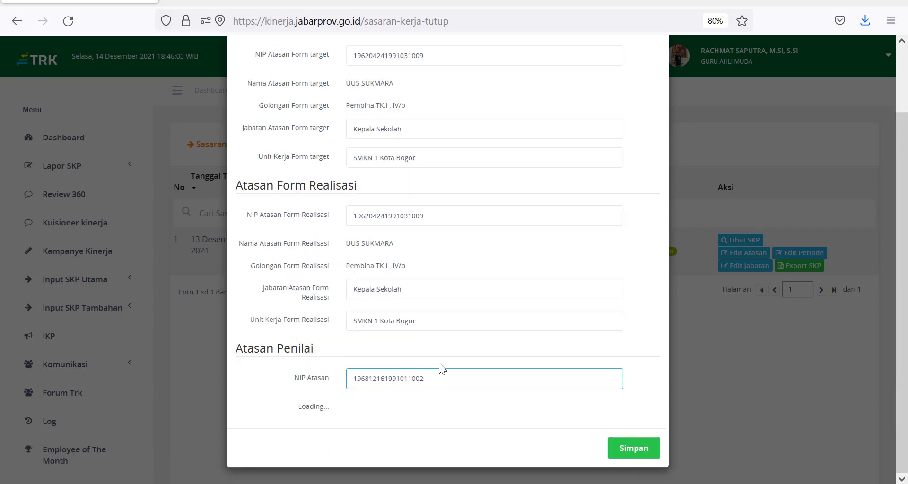
scroll(445, 360, "down", 2)
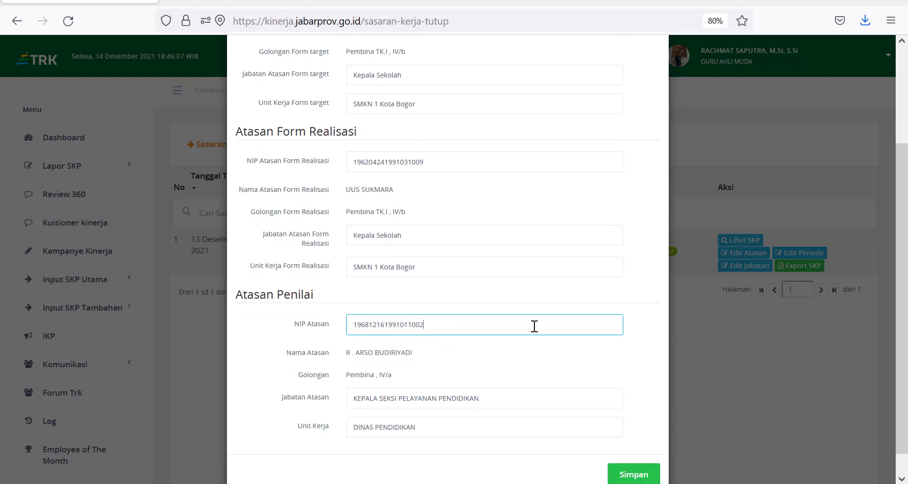
left_click(631, 474)
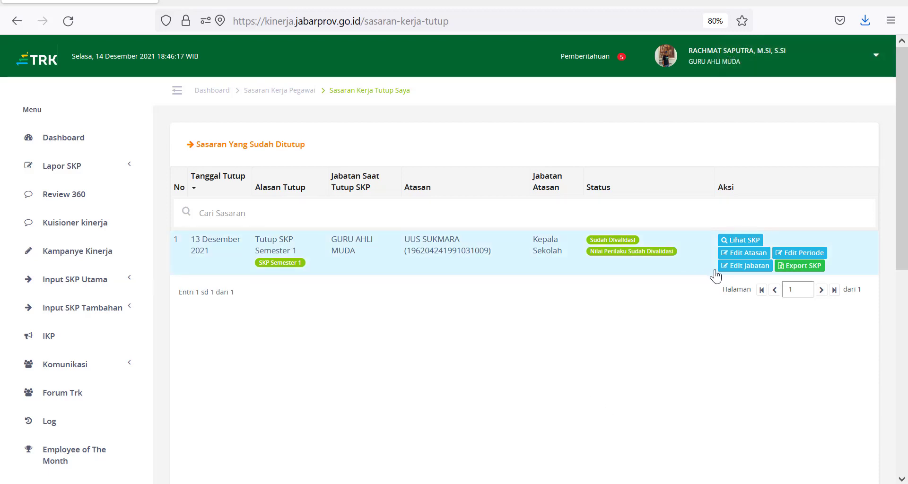
Export the SKP with form date 2021-01-01, realisation date 2021-06-30, both assessment dates 2021-07-01 and city Bogor, and save the Excel file
left_click(791, 267)
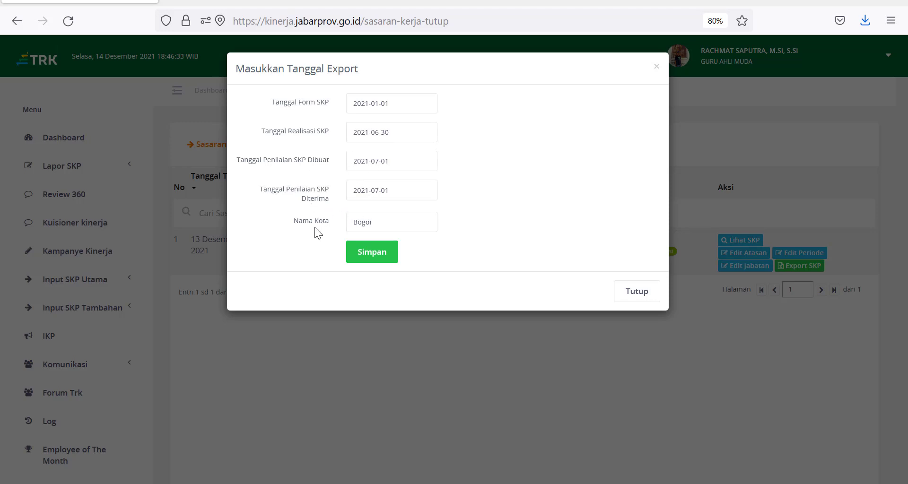
left_click(382, 257)
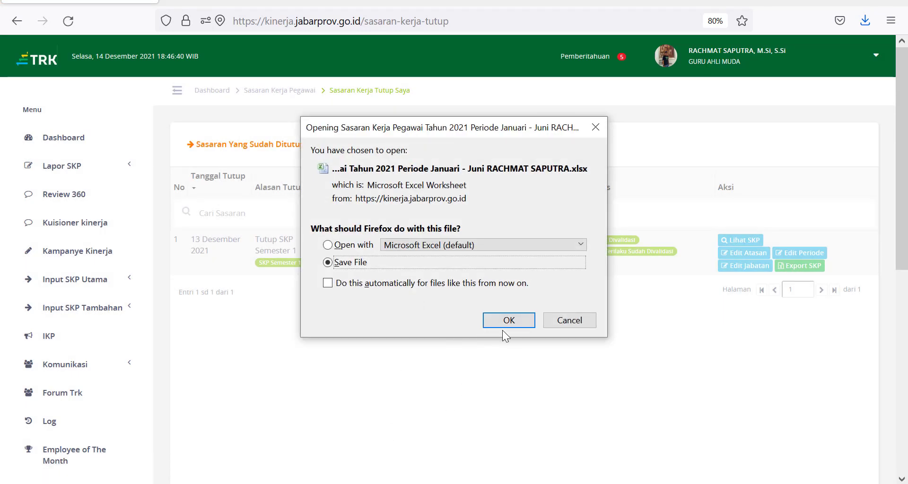
left_click(501, 325)
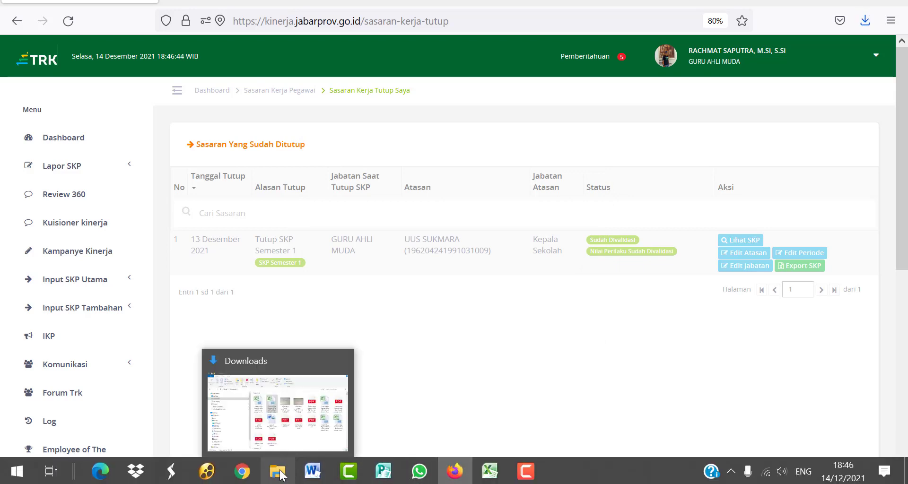
Open the newly exported Sasaran Kerja Pegawai workbook from the Downloads folder in Excel and enable editing
left_click(281, 475)
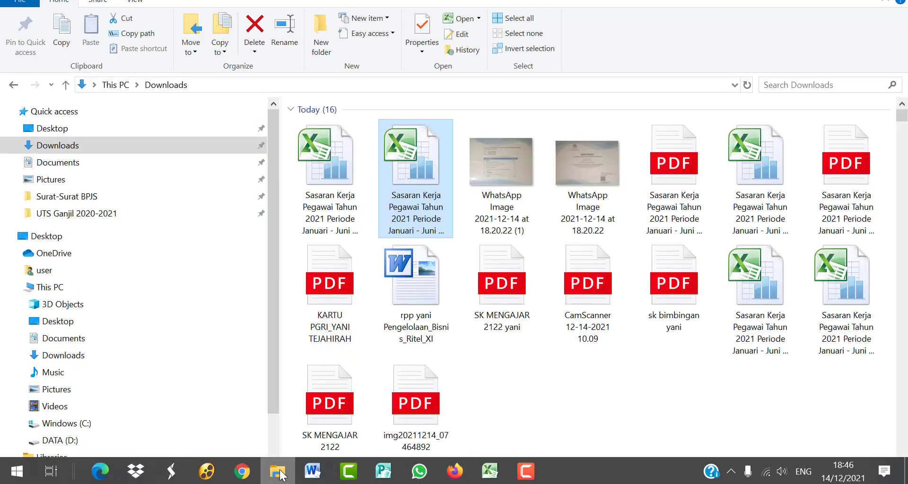
left_click(102, 164)
left_click(97, 146)
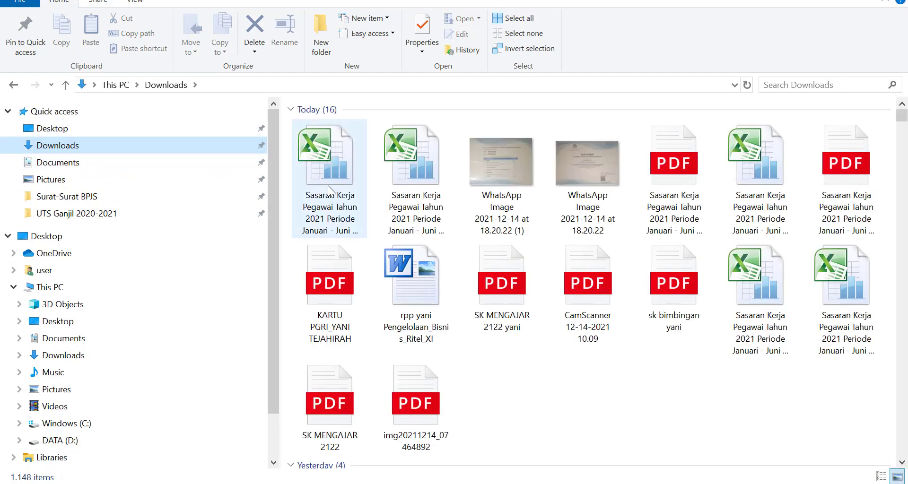
double_click(327, 185)
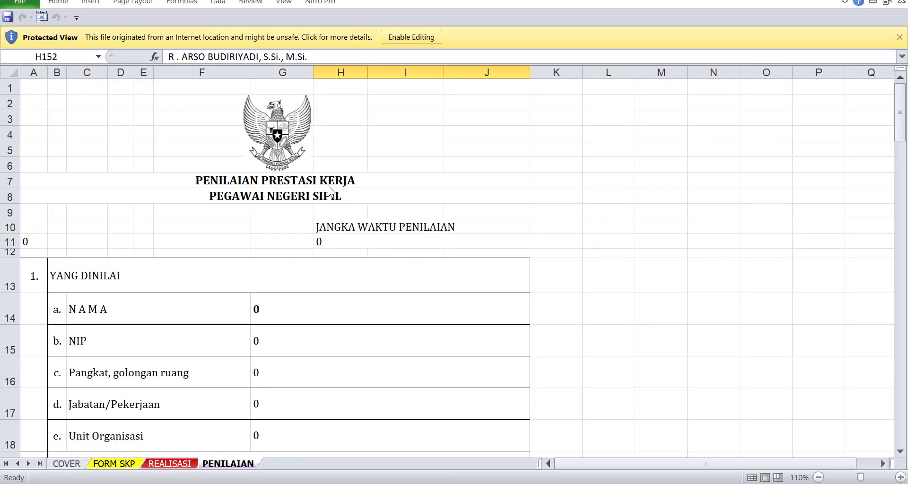
left_click(403, 40)
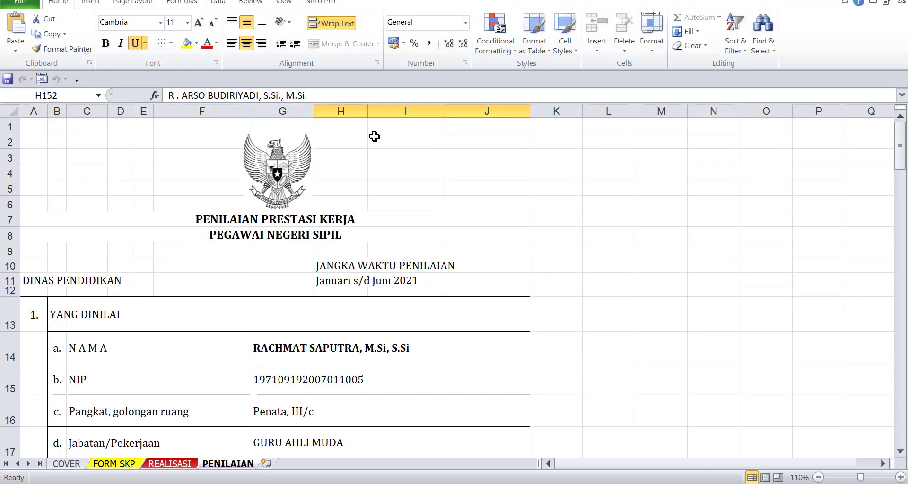
Examine the PENILAIAN sheet's employee, assessor and assessor's superior details, the behaviour scores and the final performance value
scroll(380, 242, "down", 2)
scroll(380, 242, "down", 3)
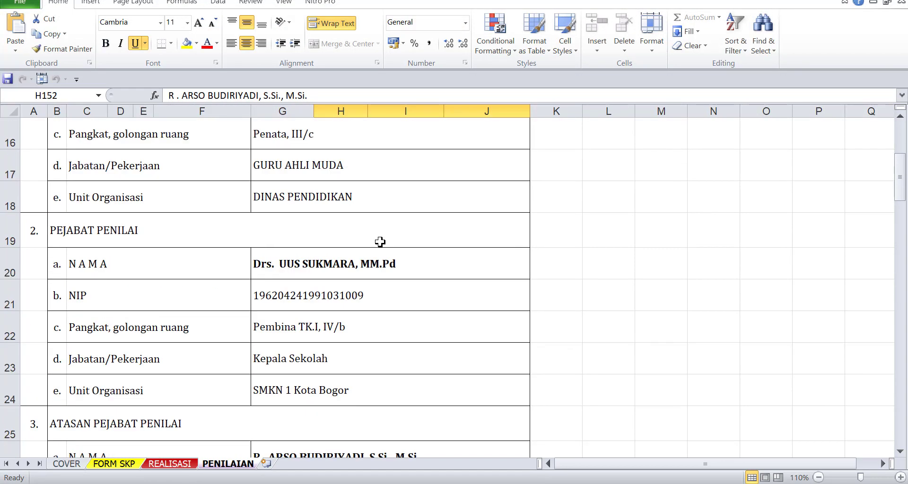
scroll(380, 239, "down", 1)
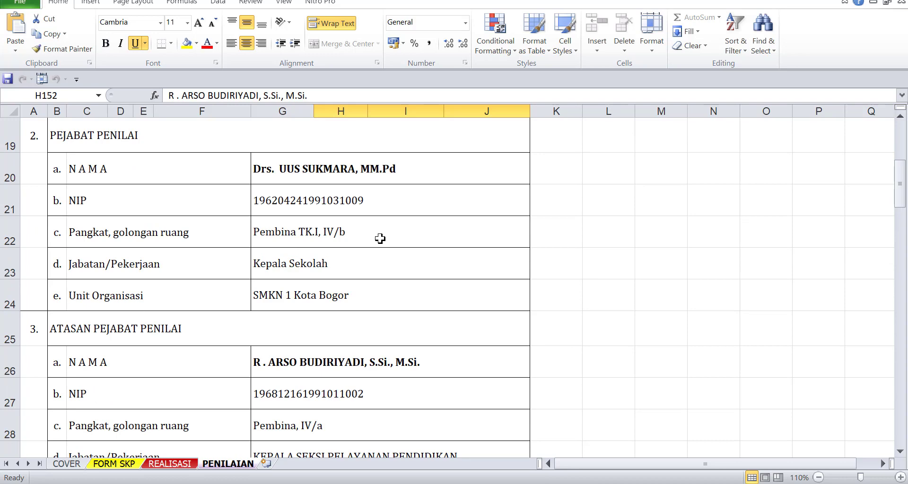
scroll(380, 239, "down", 2)
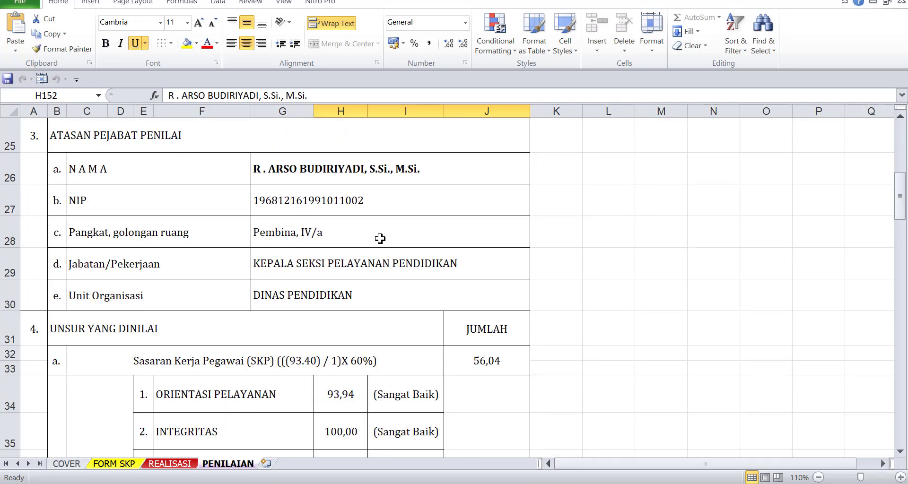
scroll(380, 239, "down", 2)
scroll(380, 239, "down", 3)
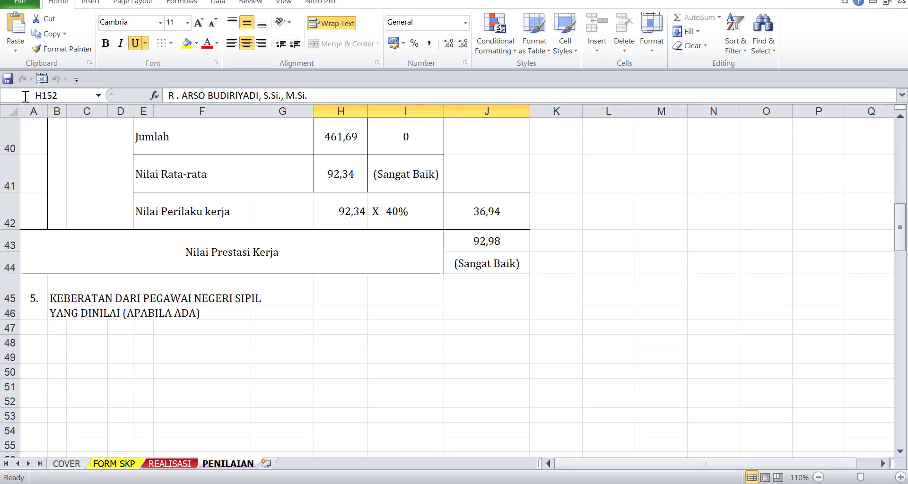
mouse_move(315, 478)
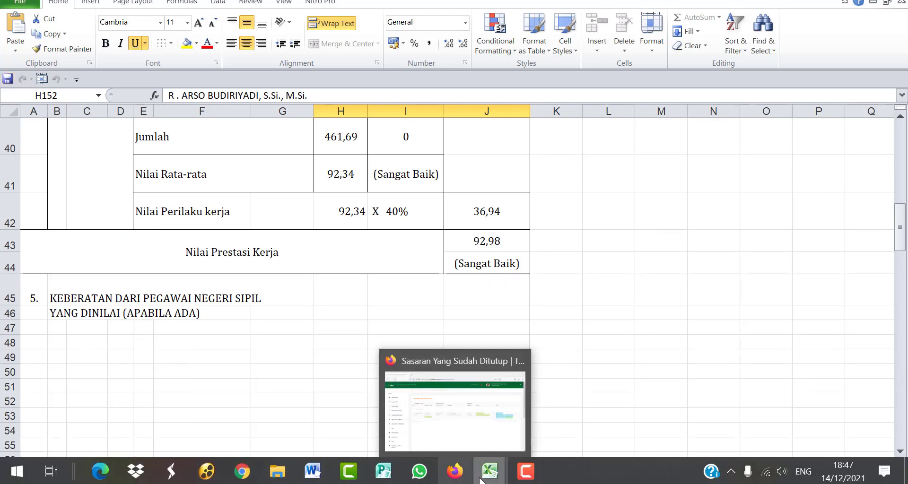
left_click(604, 297)
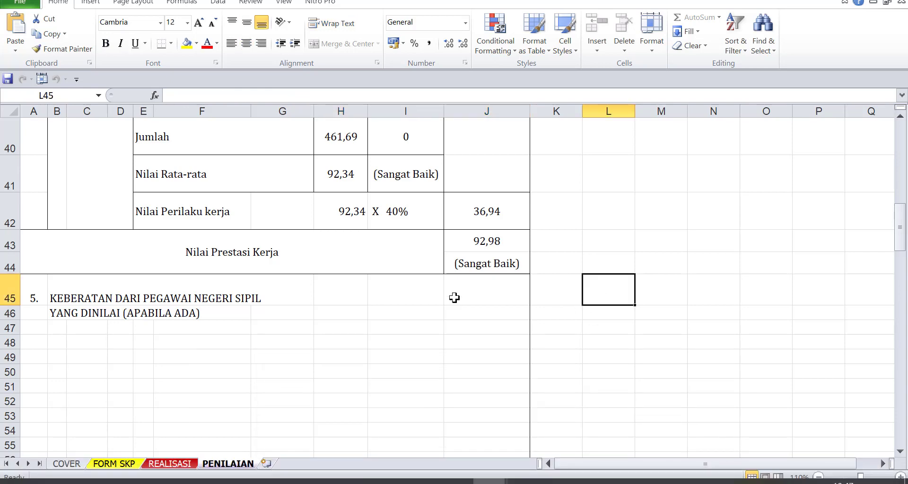
scroll(368, 279, "up", 4)
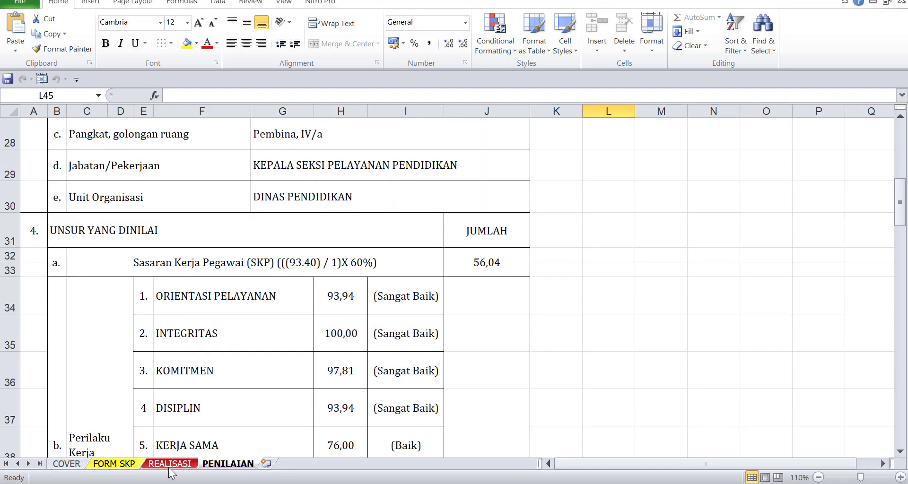
Check the assessment period and employee details on the COVER sheet, and return to the closed SKP list in Firefox
key("ctrl+Page_Up")
key("ctrl+Page_Up")
key("ctrl+Page_Up")
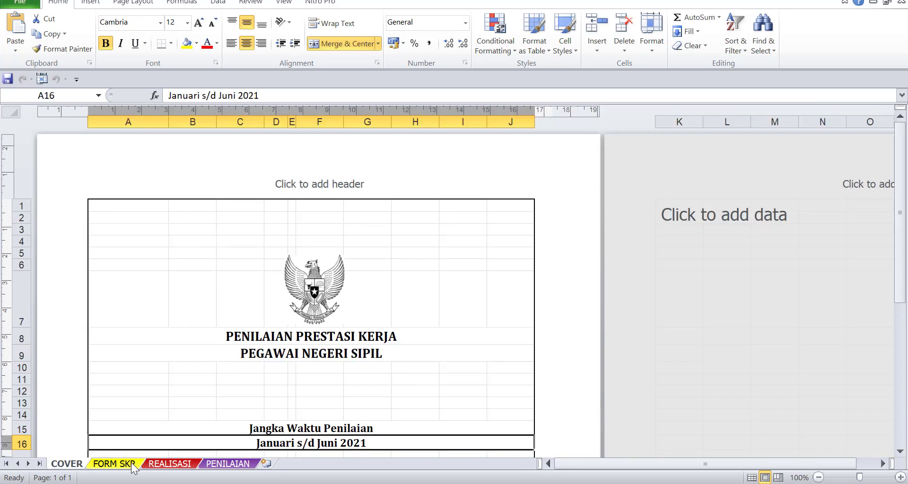
scroll(323, 383, "down", 3)
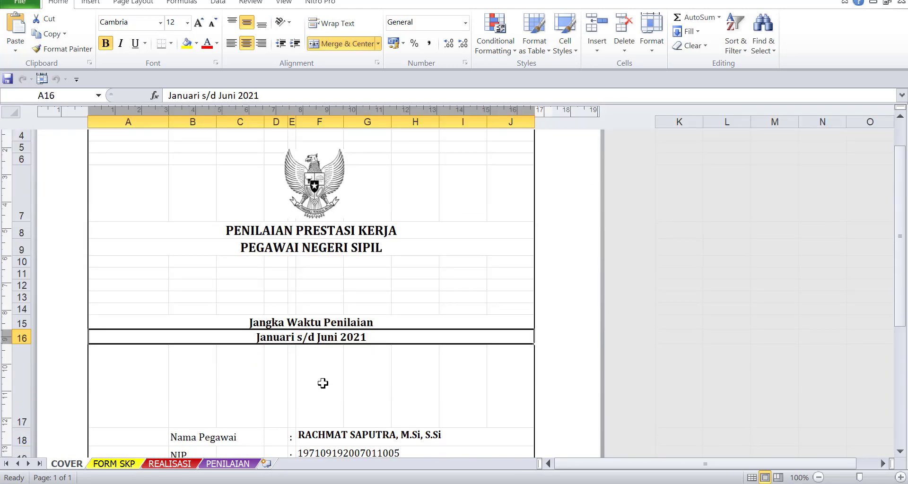
mouse_move(331, 480)
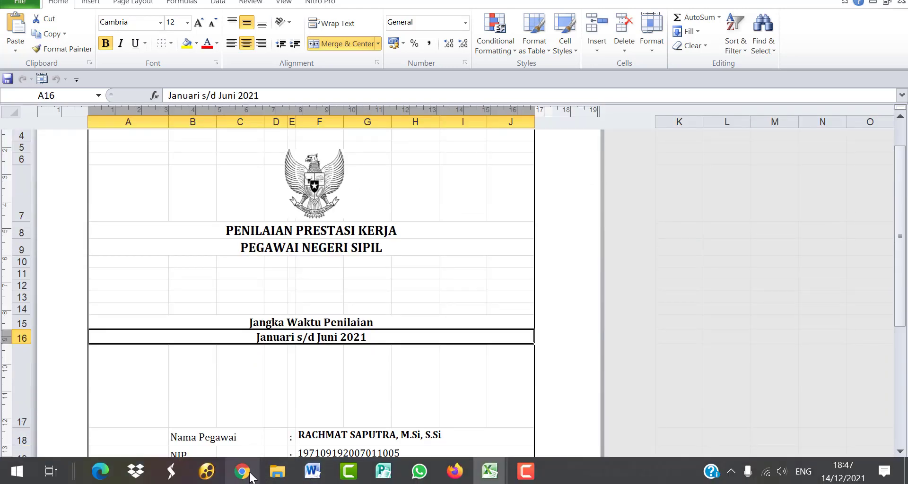
left_click(455, 471)
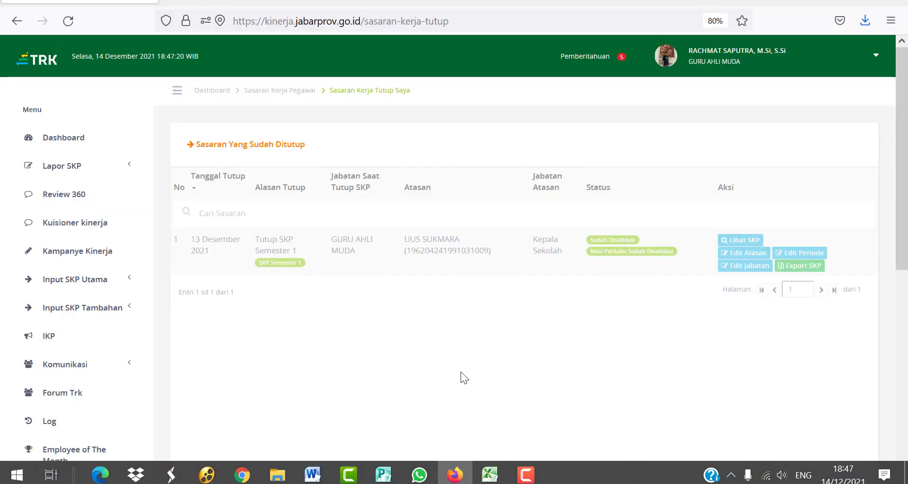